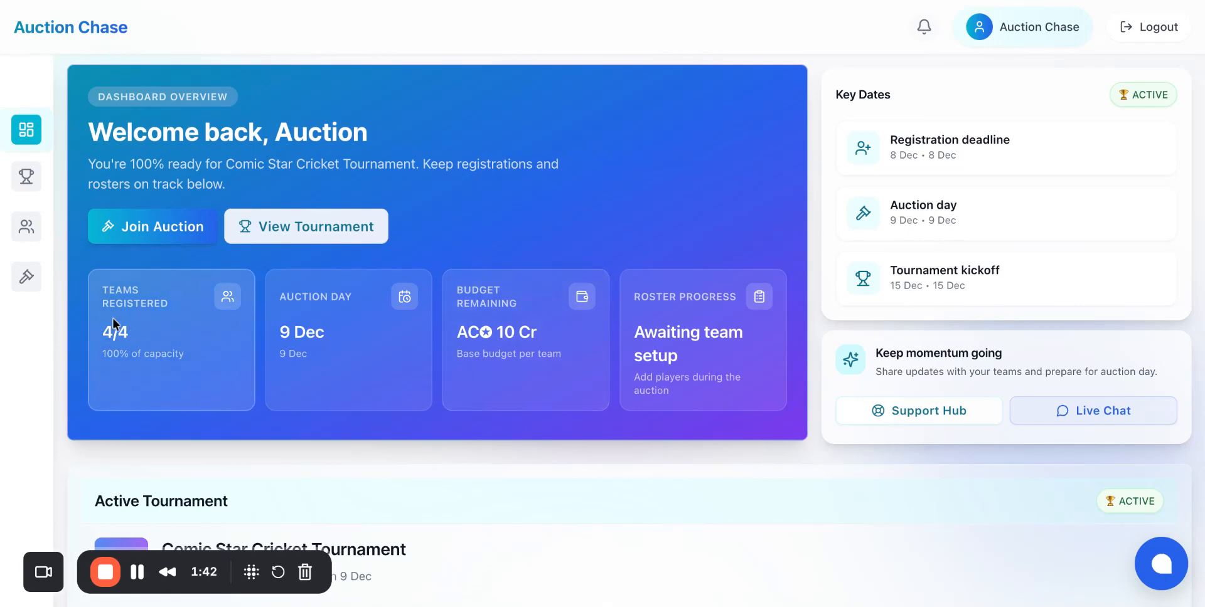
Step: Join the live auction for Comic Star Cricket Tournament and review each team's purse overview
click(163, 227)
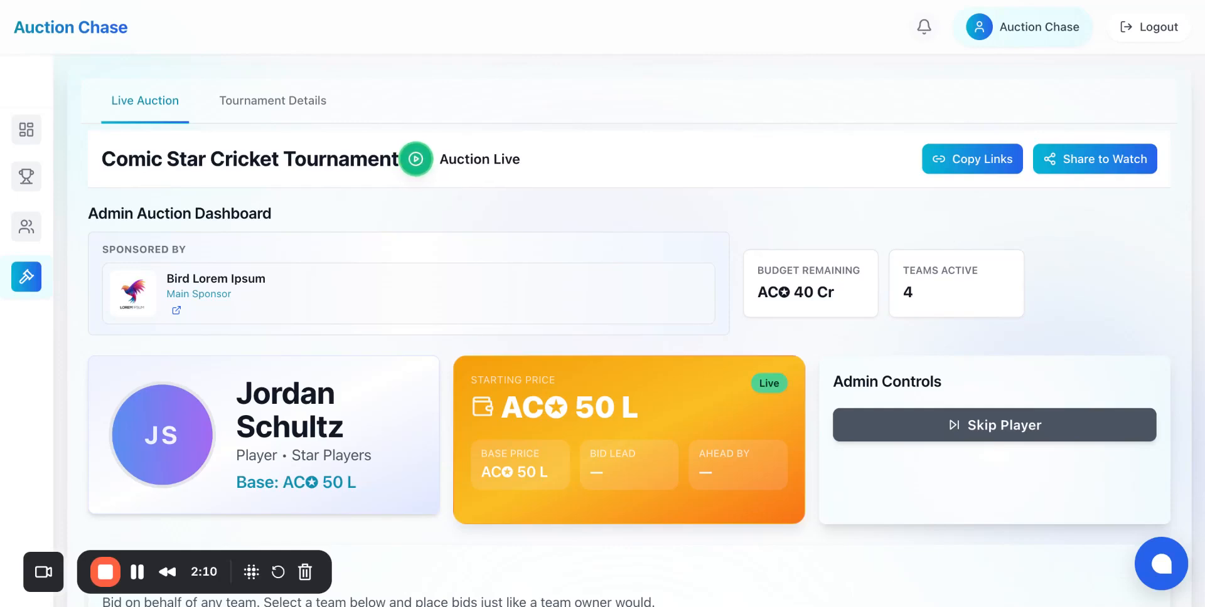
scroll(602, 313, down, 15)
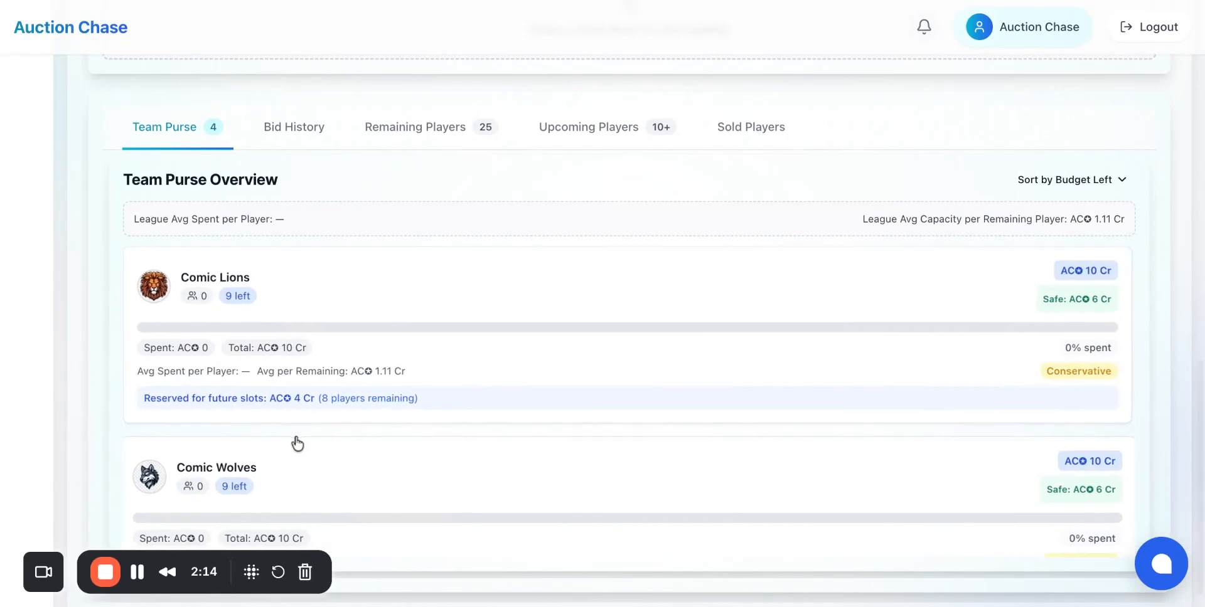
scroll(298, 443, down, 7)
scroll(297, 444, down, 1)
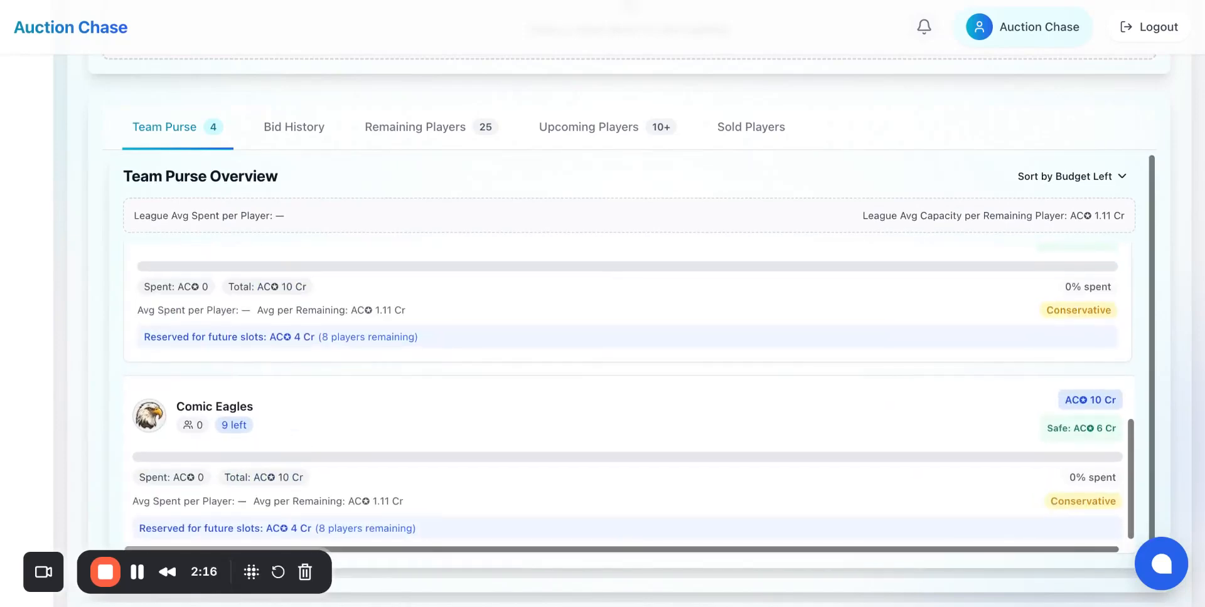
scroll(602, 400, up, 6)
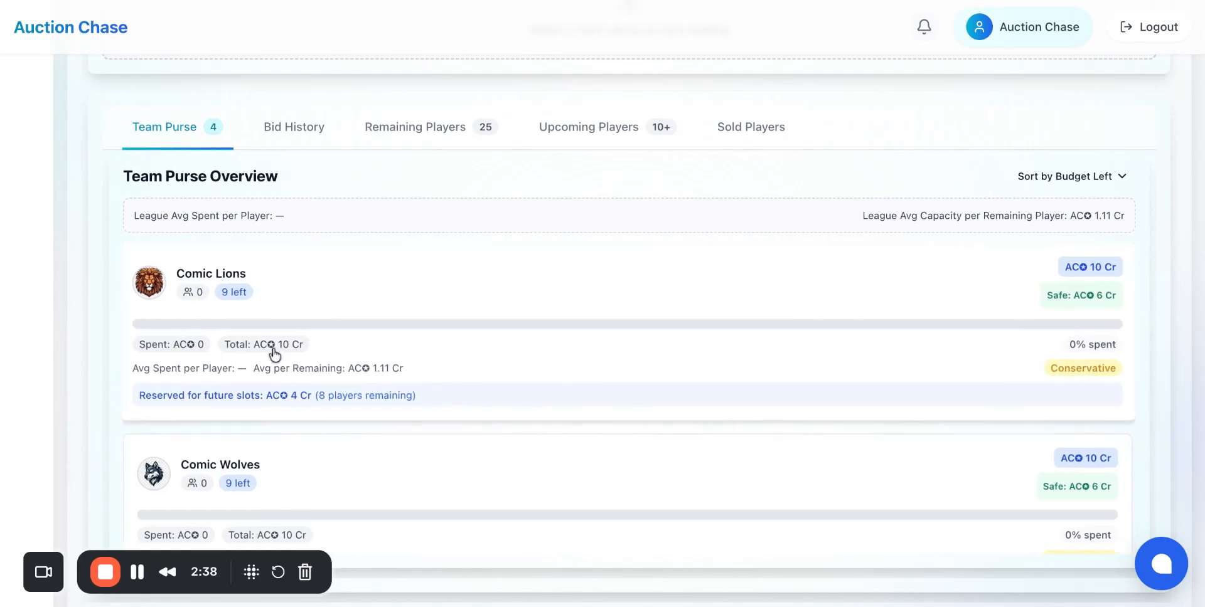
scroll(270, 353, down, 4)
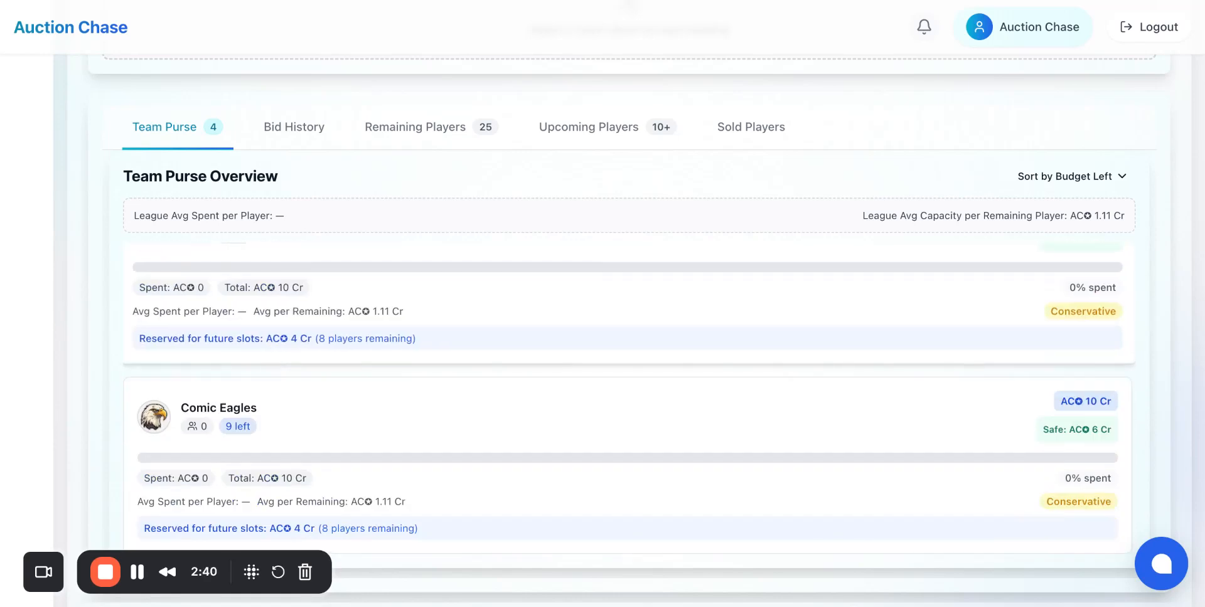
scroll(219, 304, up, 5)
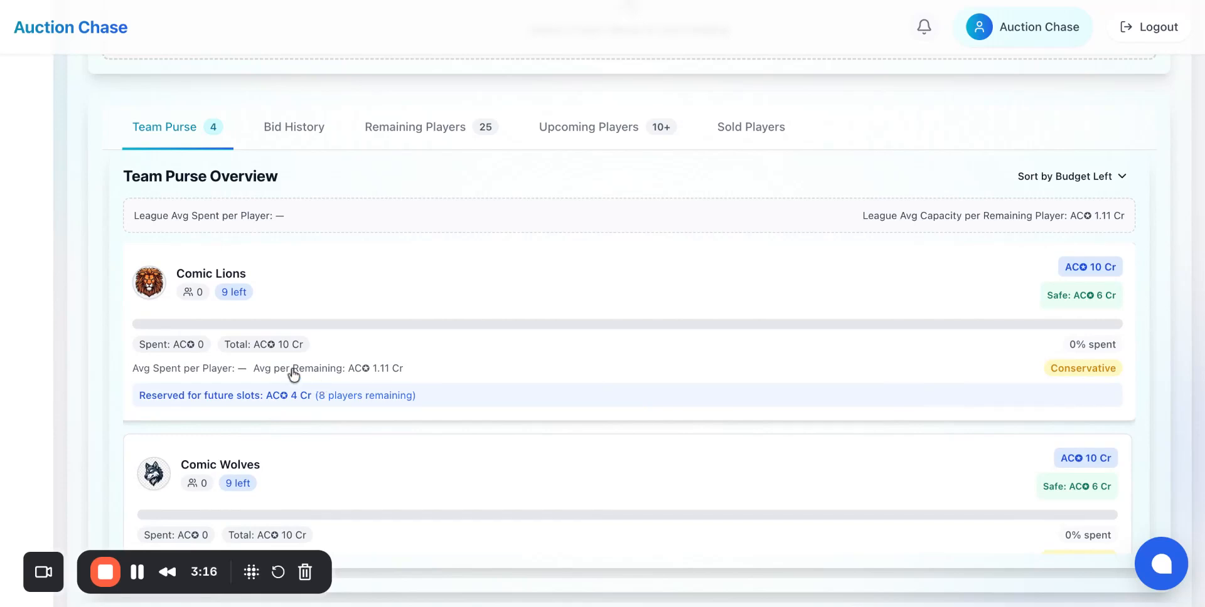
scroll(575, 400, down, 3)
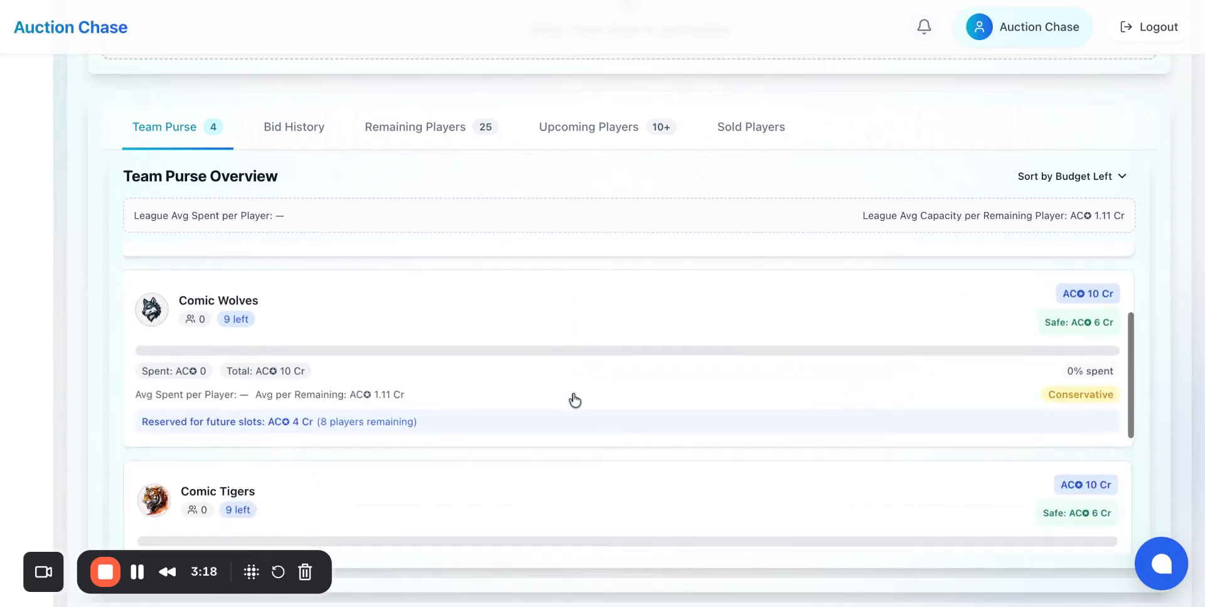
scroll(574, 401, up, 3)
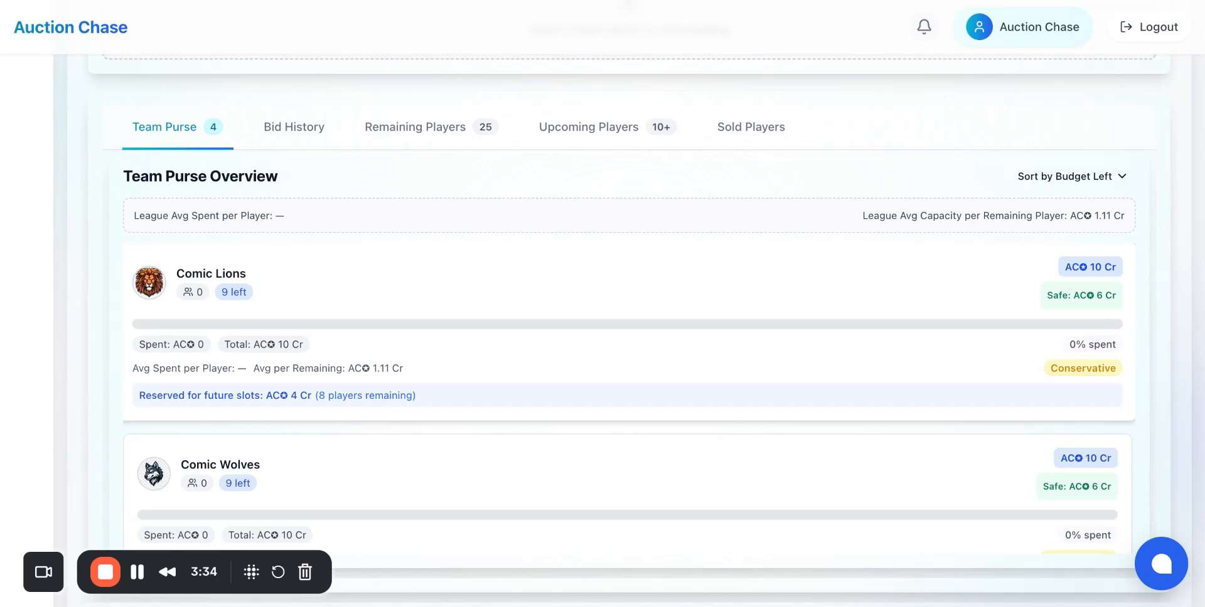
scroll(427, 423, up, 5)
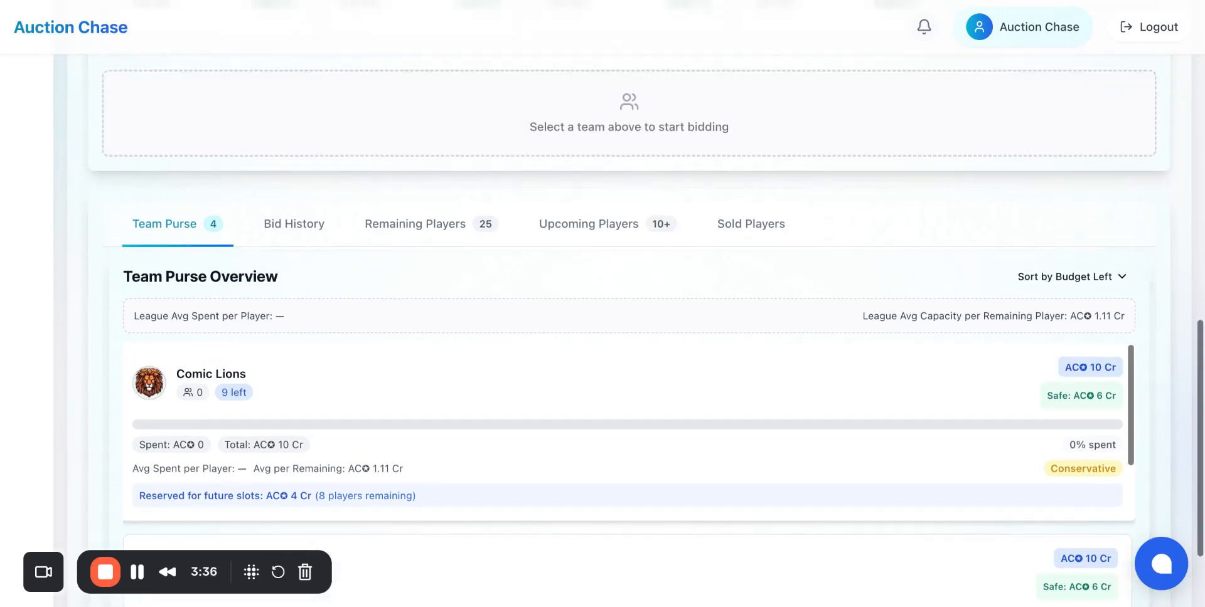
Step: Open the bid history and review it
click(311, 420)
scroll(314, 425, down, 5)
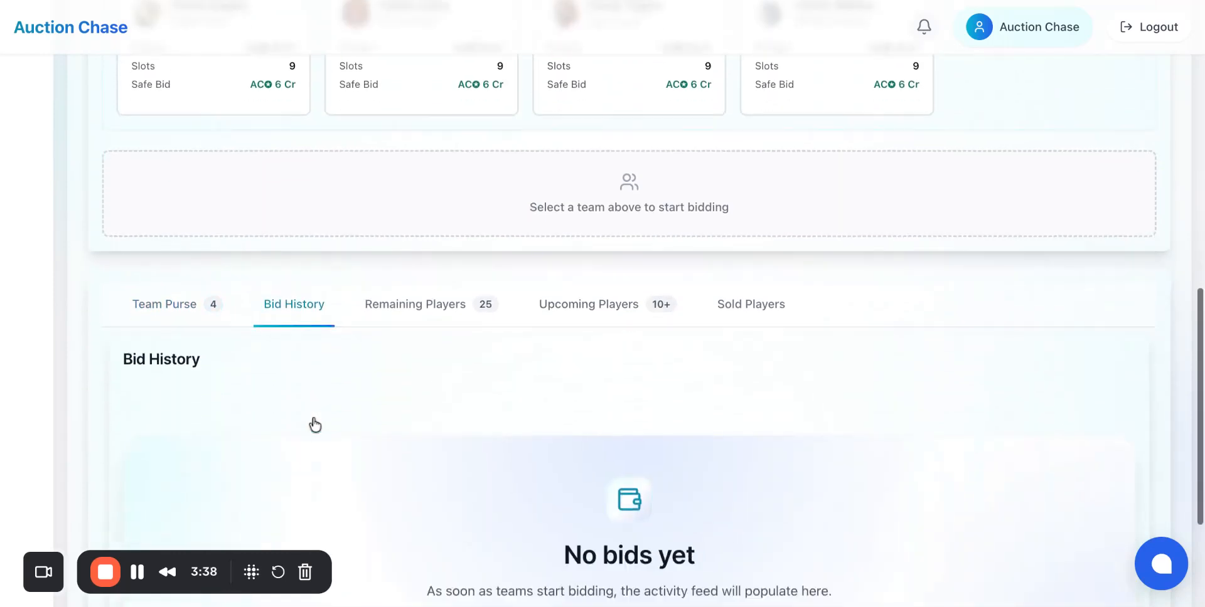
scroll(315, 425, up, 4)
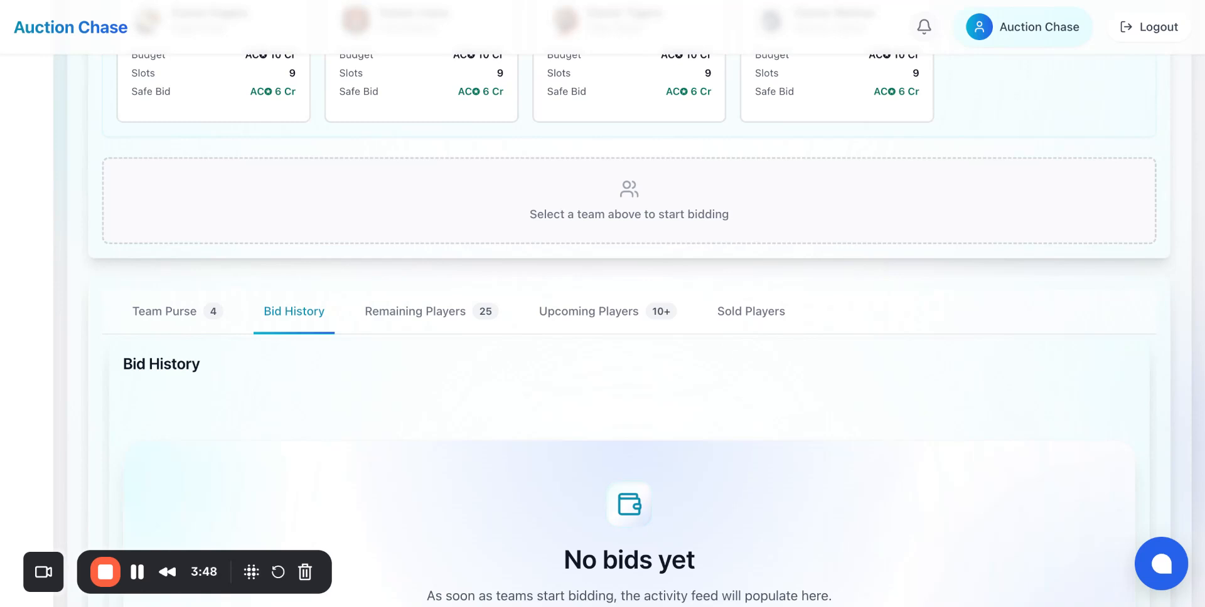
scroll(628, 314, up, 3)
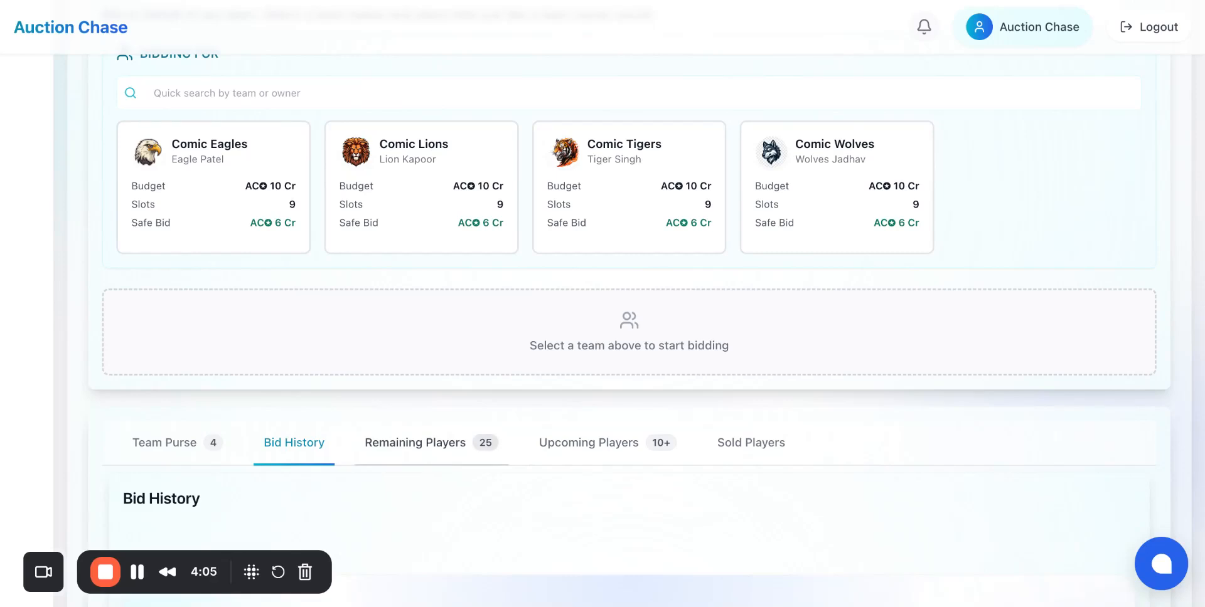
Step: Open the remaining players list and browse the players left in the pool
click(438, 462)
scroll(437, 462, down, 1)
scroll(438, 462, down, 1)
scroll(437, 461, down, 6)
scroll(437, 462, up, 6)
scroll(482, 210, down, 3)
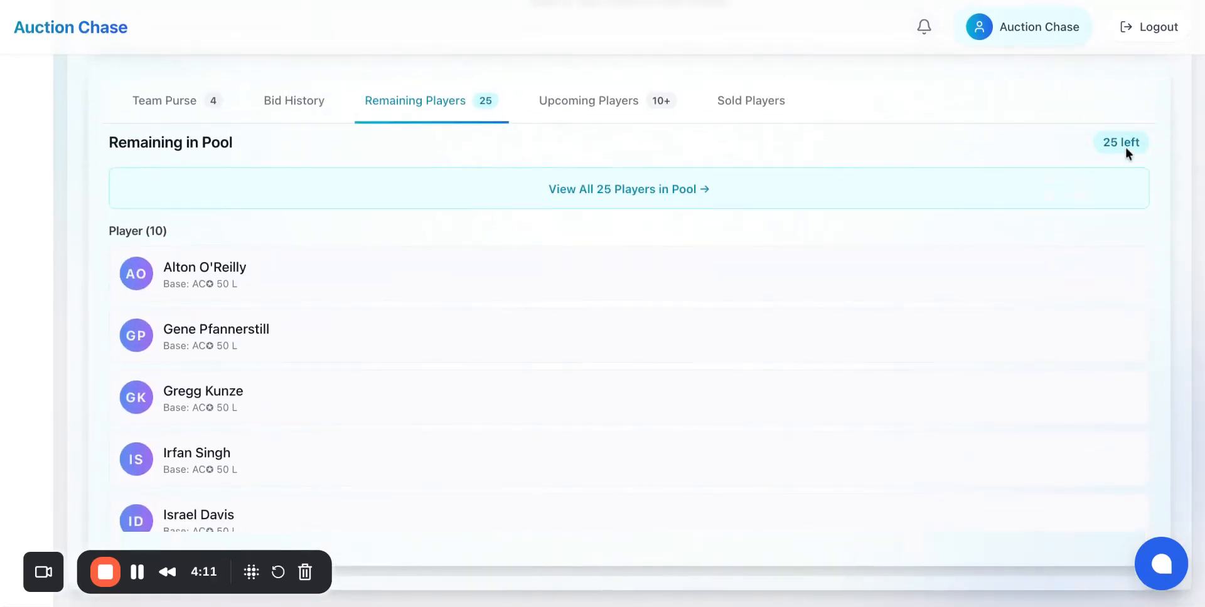
scroll(623, 418, down, 5)
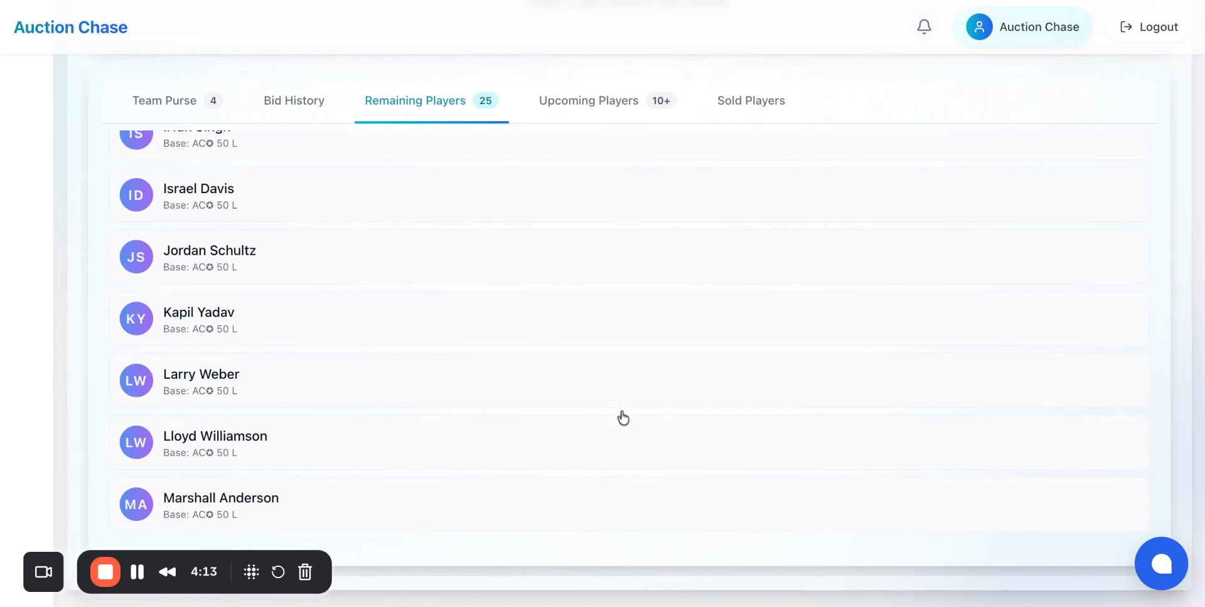
scroll(623, 417, up, 7)
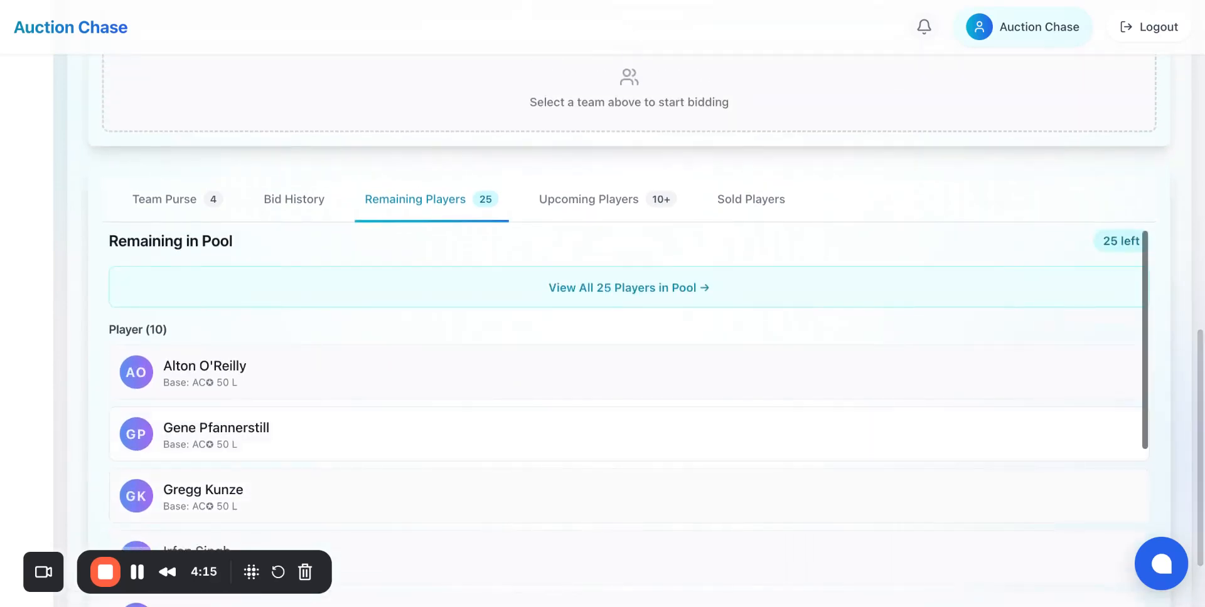
scroll(619, 357, up, 1)
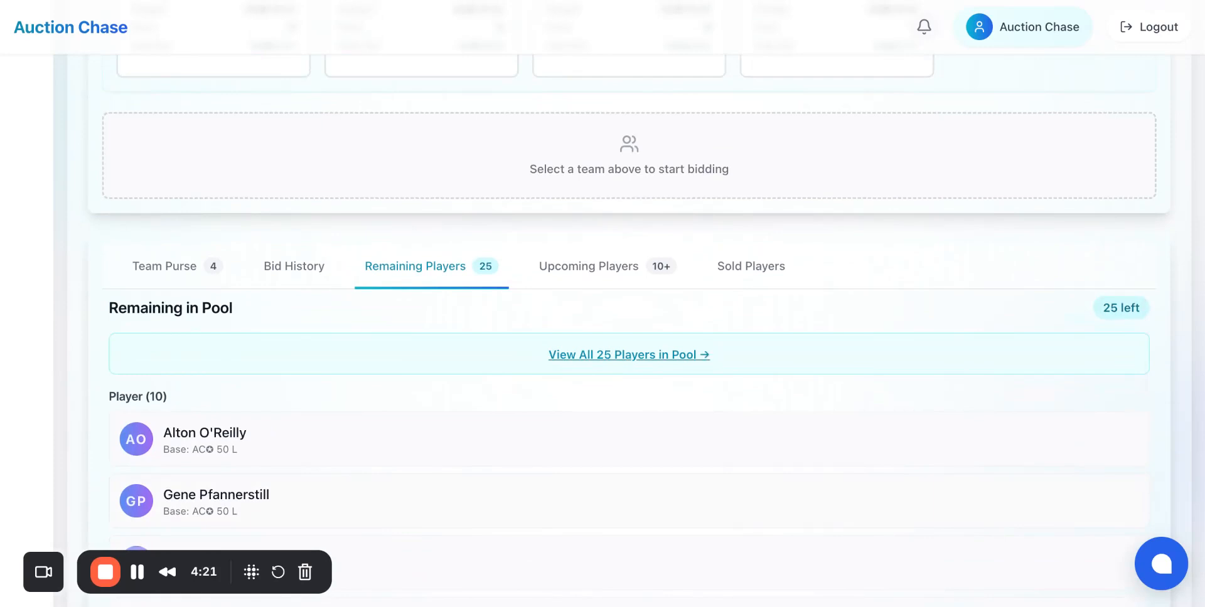
scroll(629, 355, up, 1)
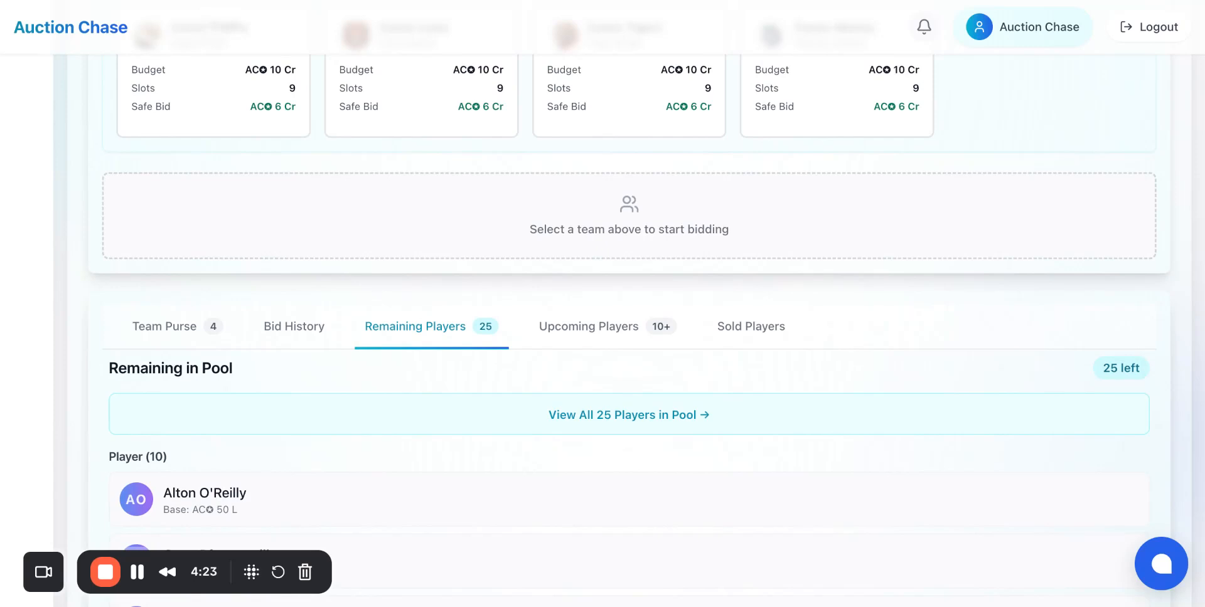
Step: Open the upcoming players list and browse the queued players
click(587, 327)
scroll(587, 328, down, 5)
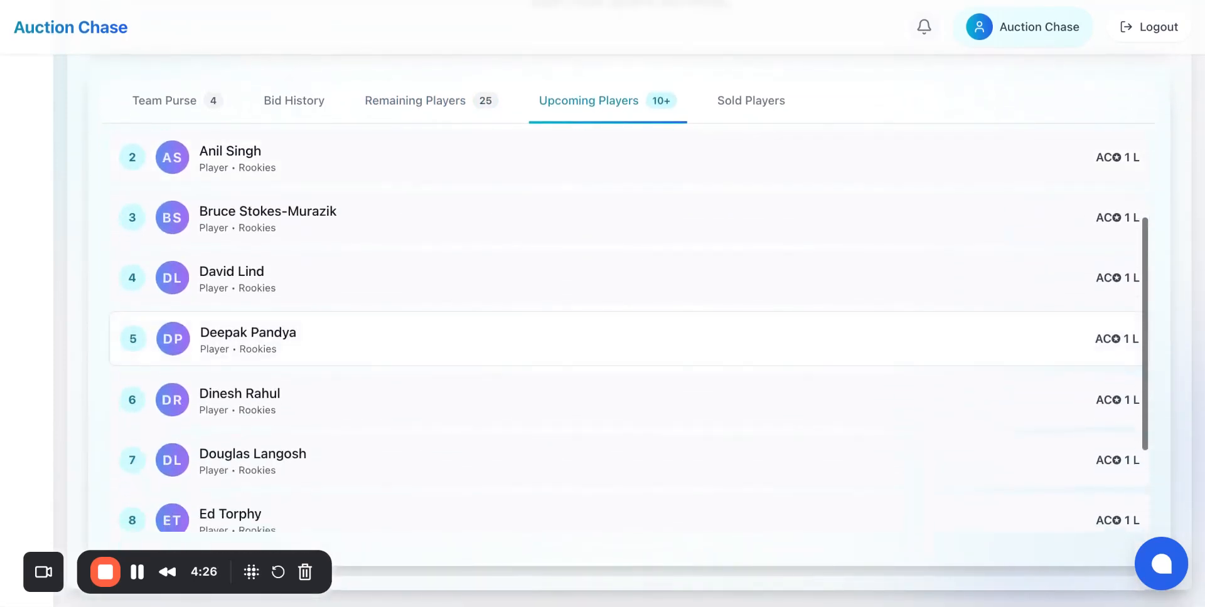
scroll(588, 328, down, 2)
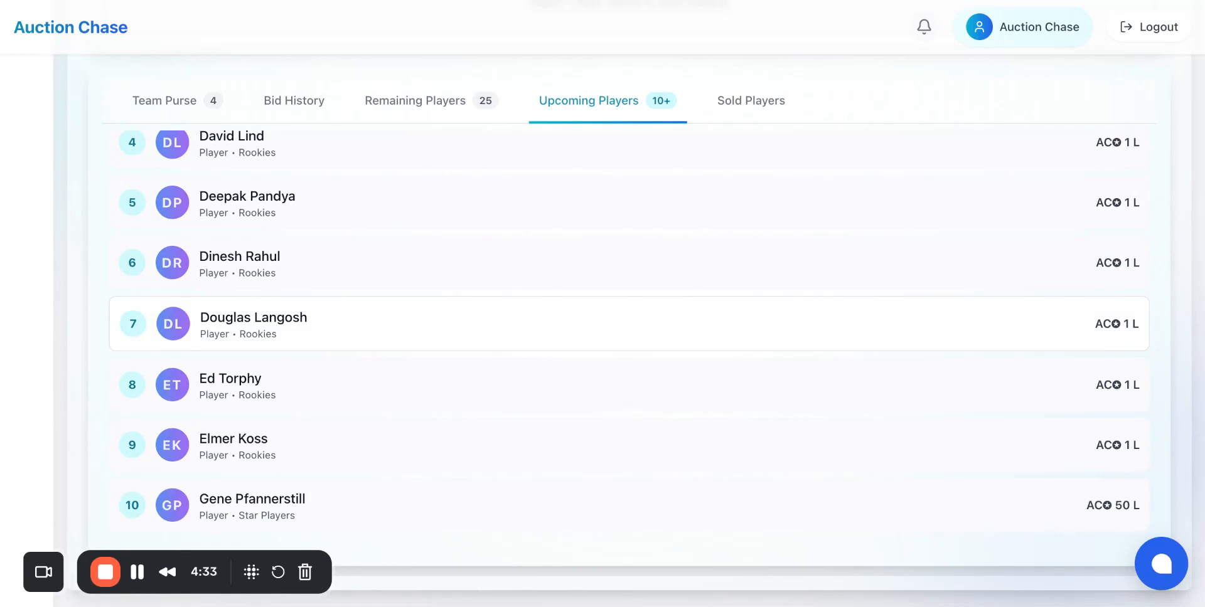
scroll(627, 326, up, 5)
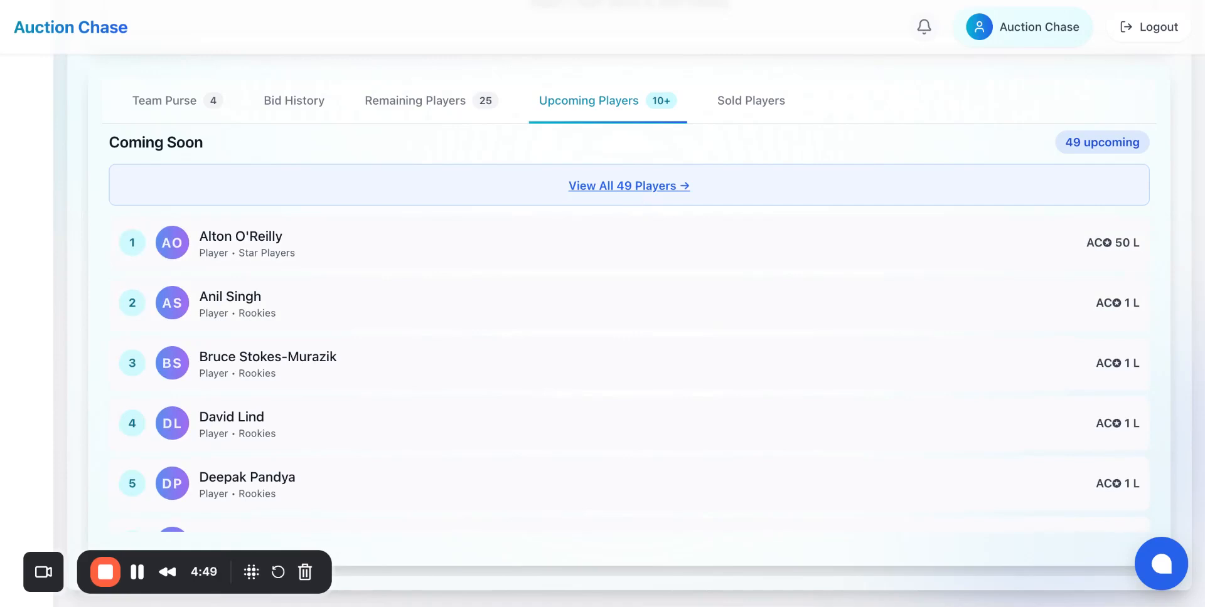
Step: Open the sold players list and review it
click(756, 106)
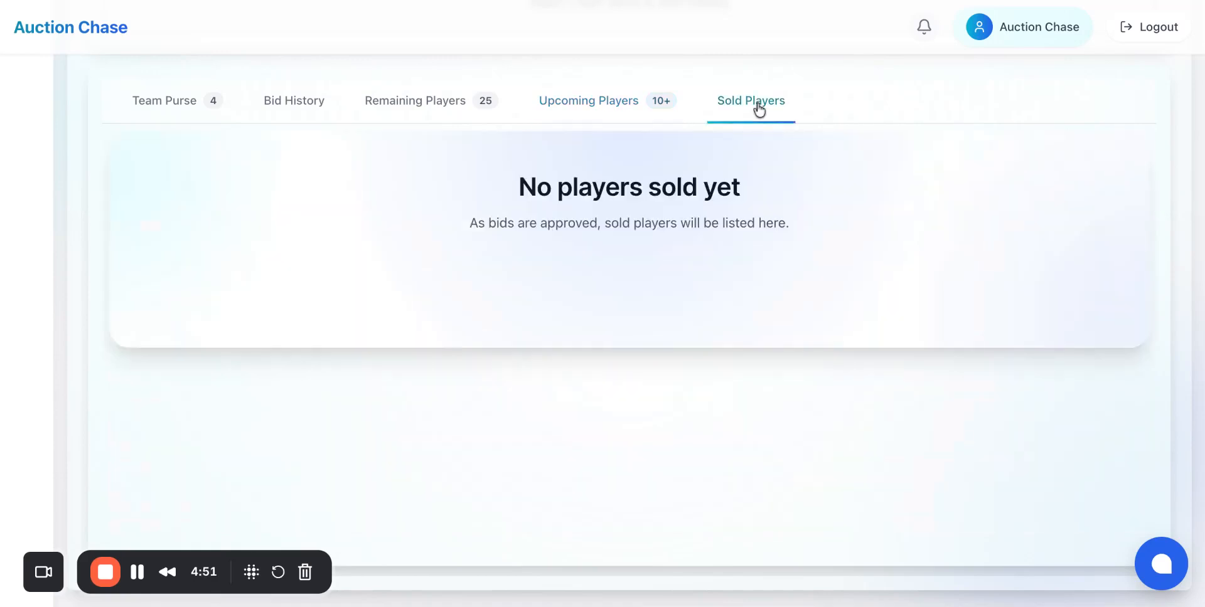
scroll(710, 253, up, 3)
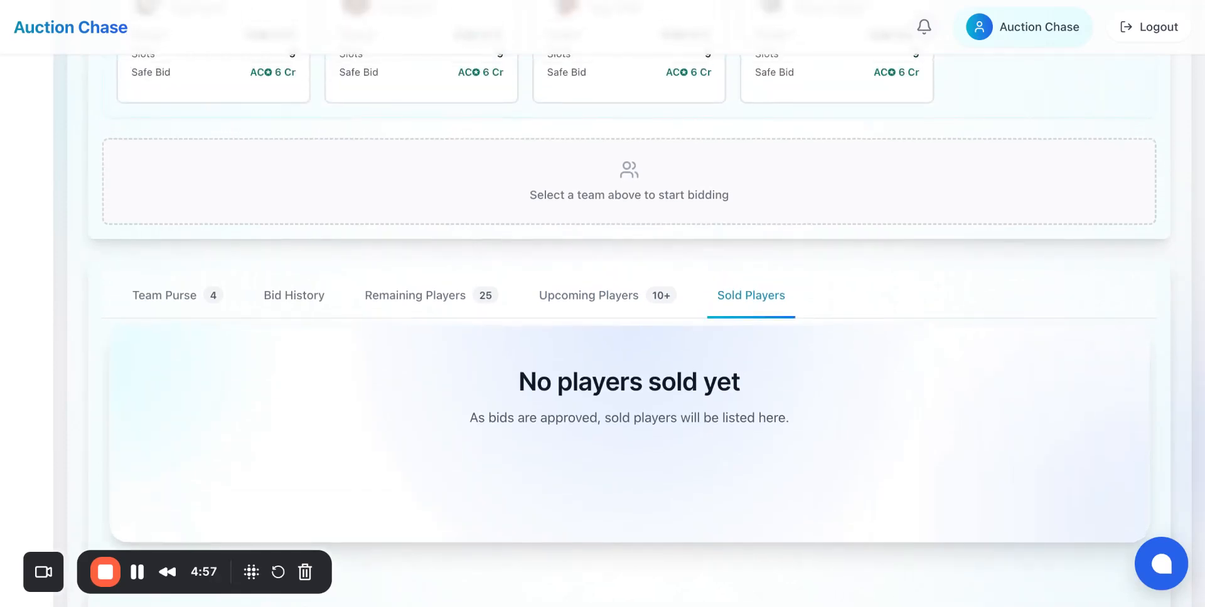
scroll(181, 343, up, 1)
Step: Return to the team purse list and review the auction dashboard for the current player
click(180, 342)
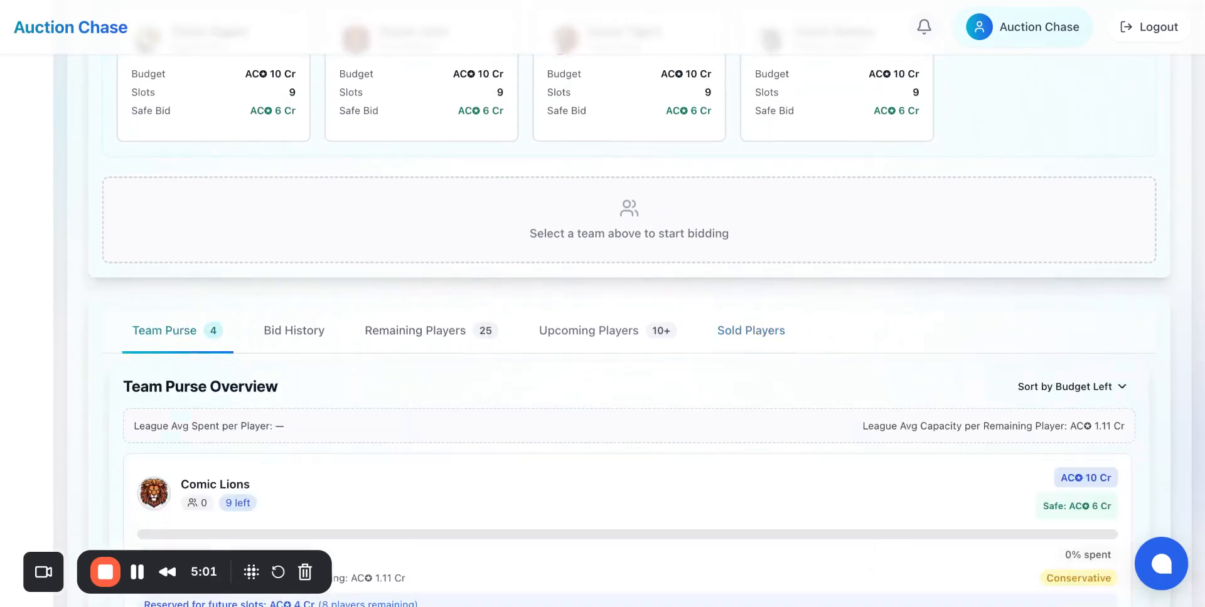
scroll(602, 302, up, 6)
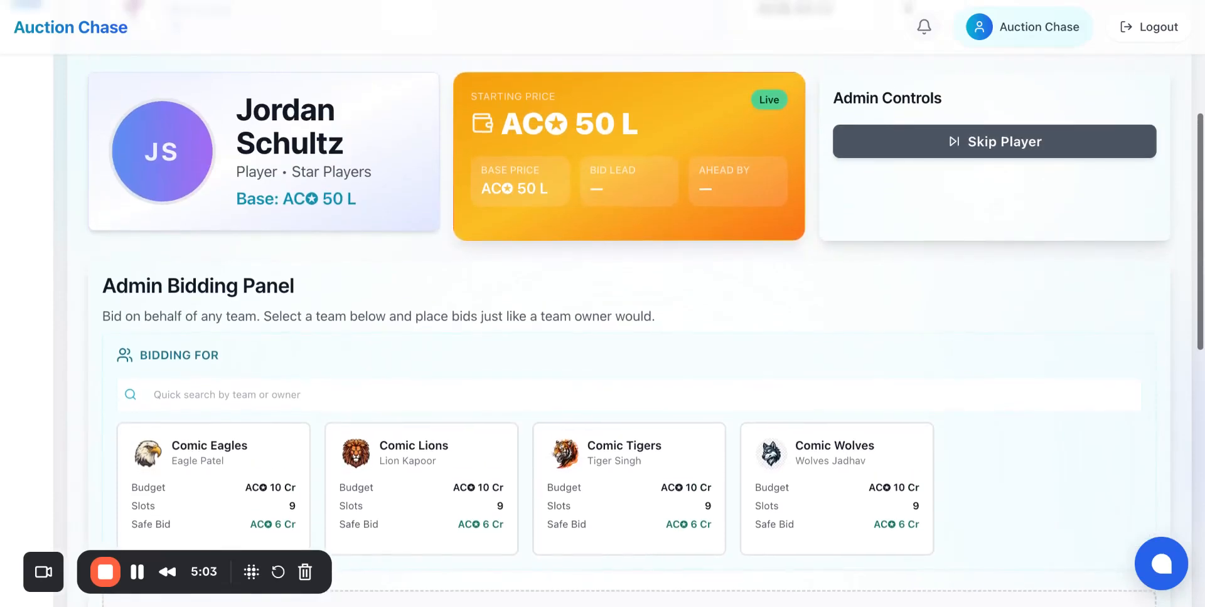
scroll(602, 301, up, 4)
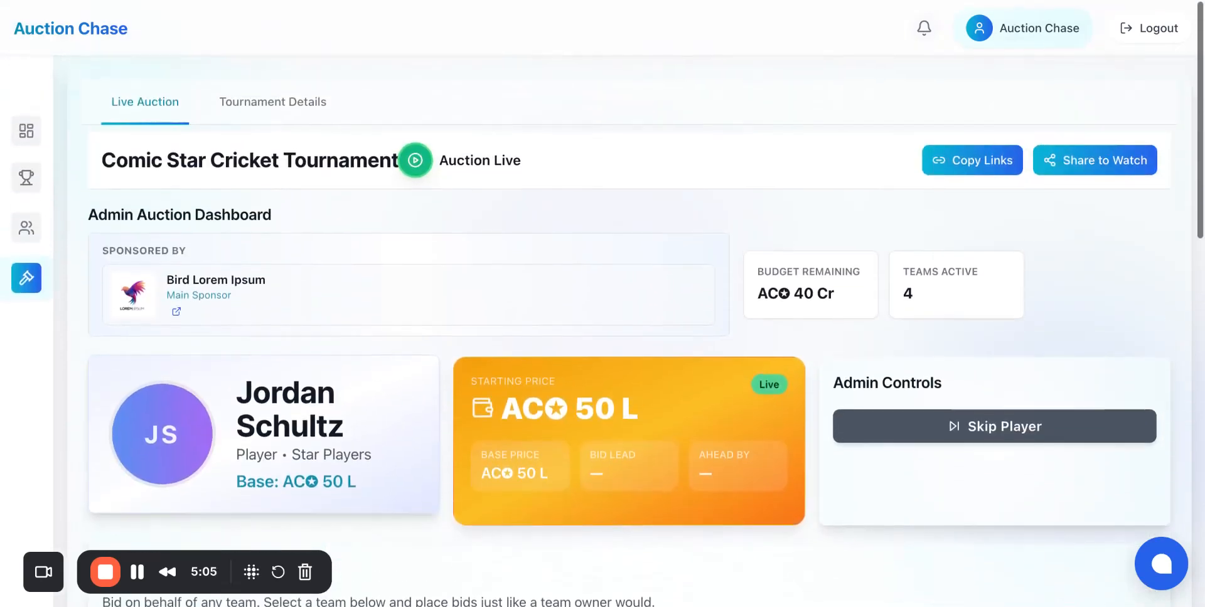
scroll(602, 301, down, 5)
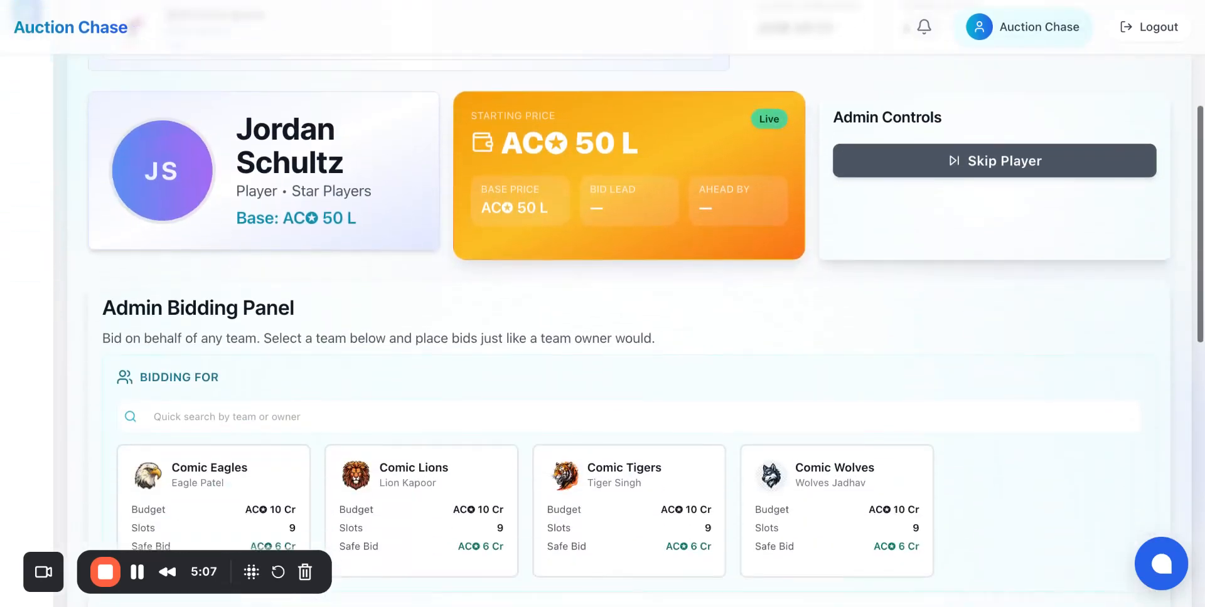
scroll(602, 301, down, 3)
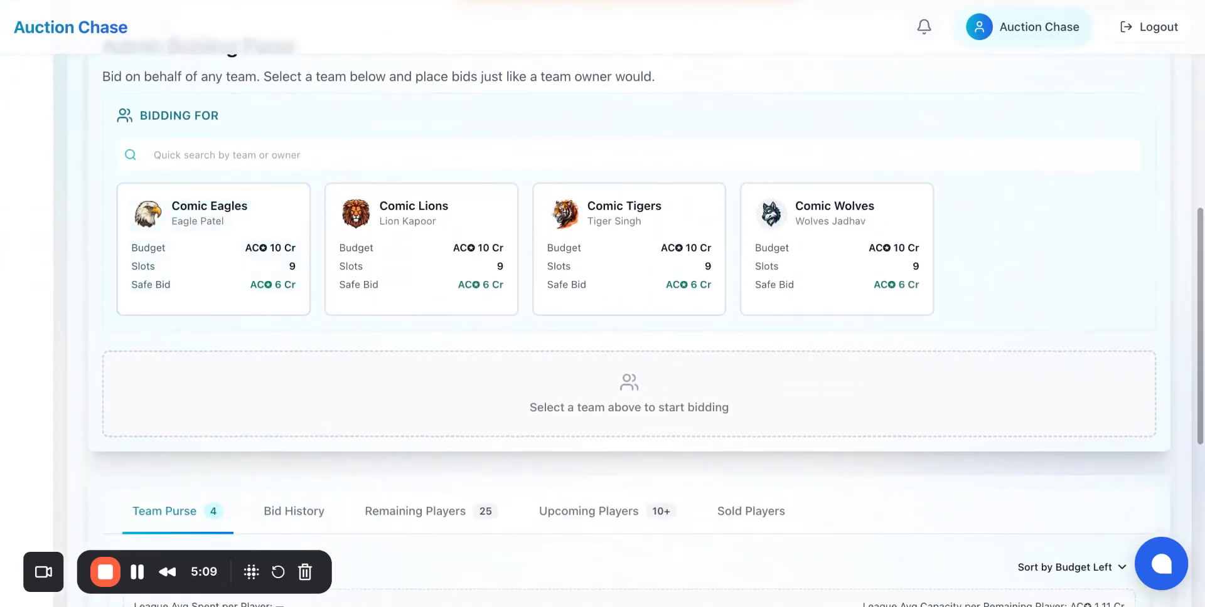
scroll(603, 302, up, 5)
scroll(602, 302, up, 2)
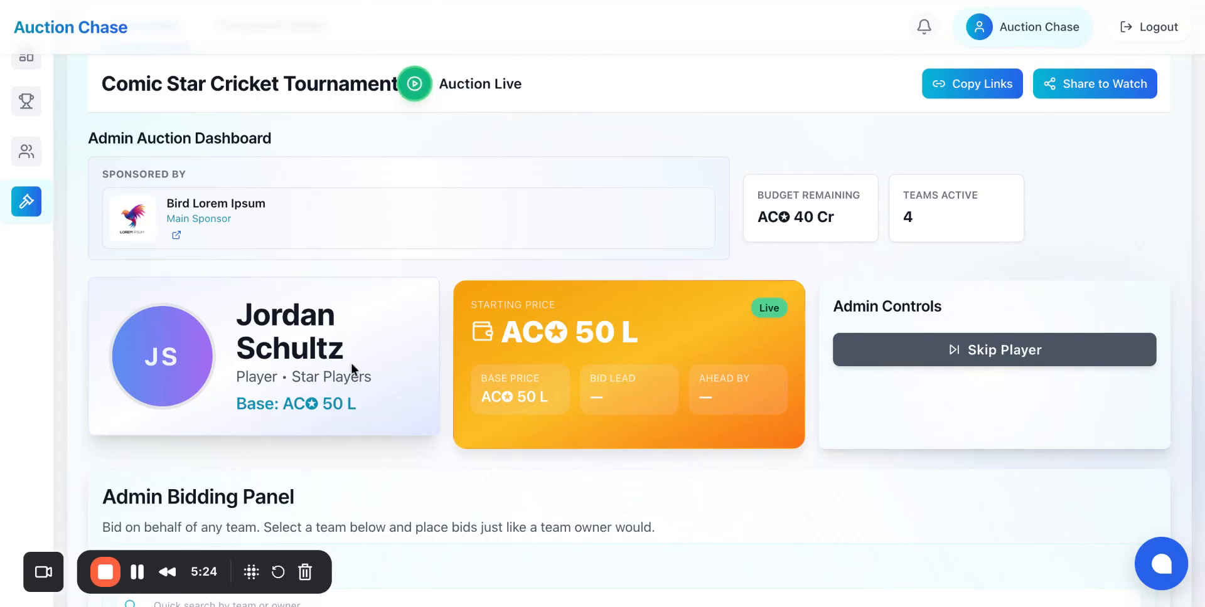
triple_click(249, 312)
click(375, 323)
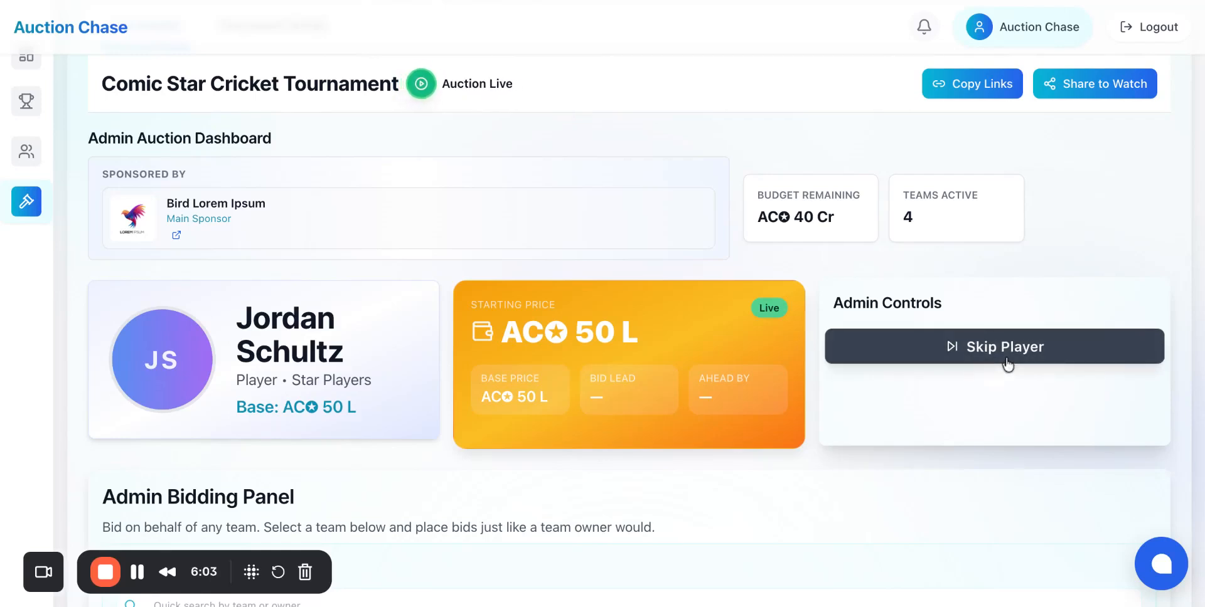
scroll(628, 314, down, 5)
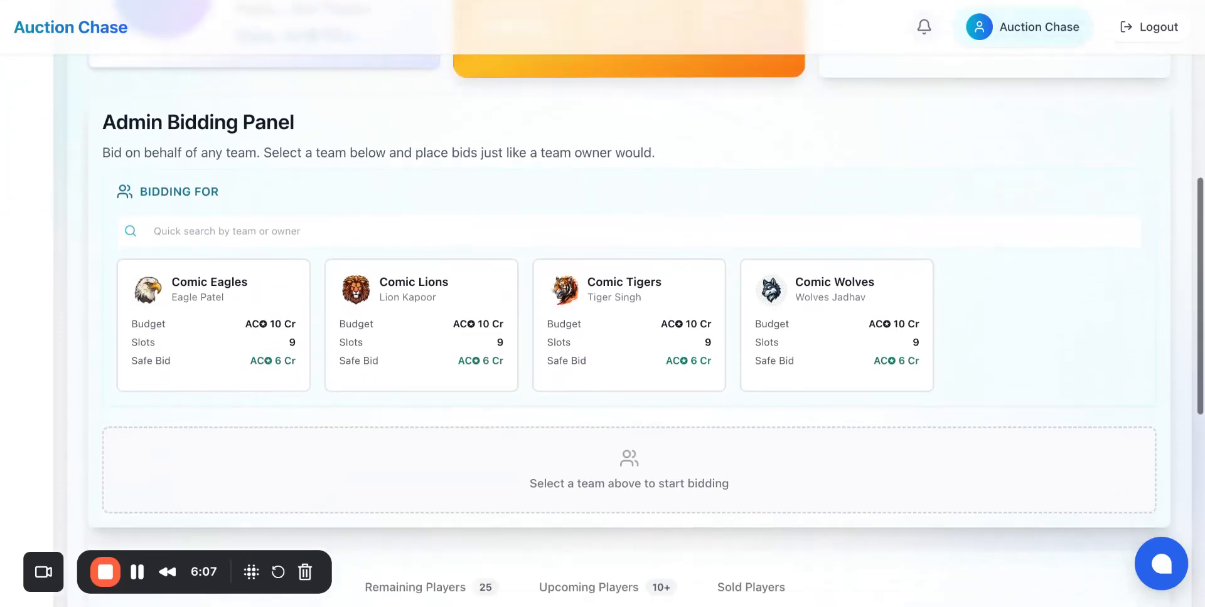
scroll(628, 313, up, 5)
scroll(627, 314, down, 1)
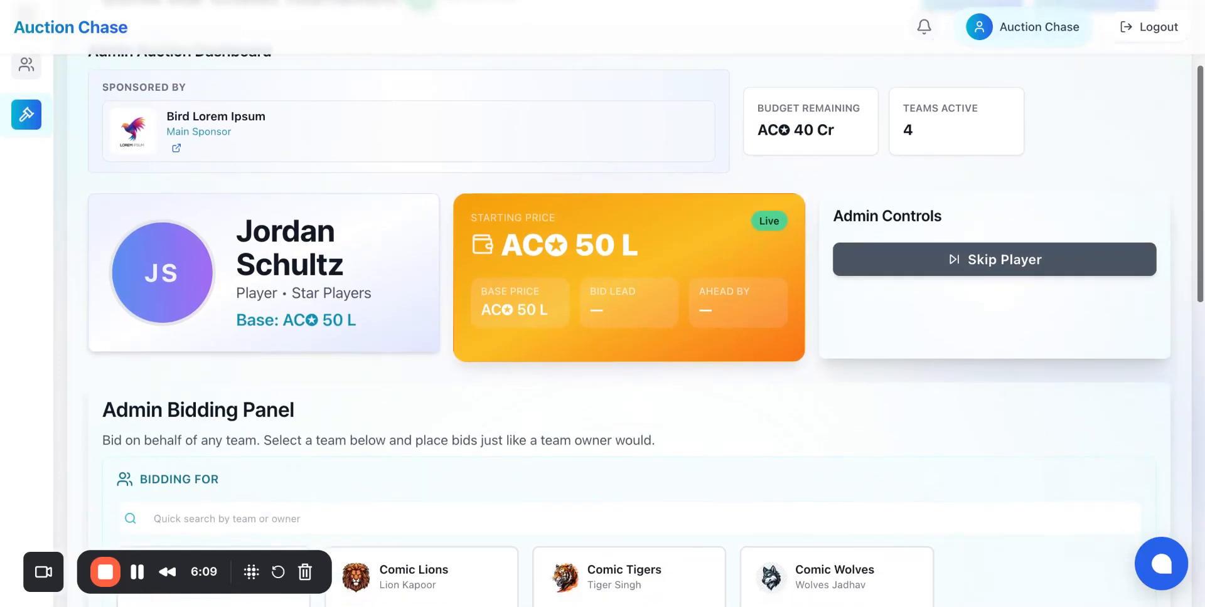
Step: Select Comic Lions as the team to bid for in the Admin Bidding Panel
scroll(627, 314, down, 4)
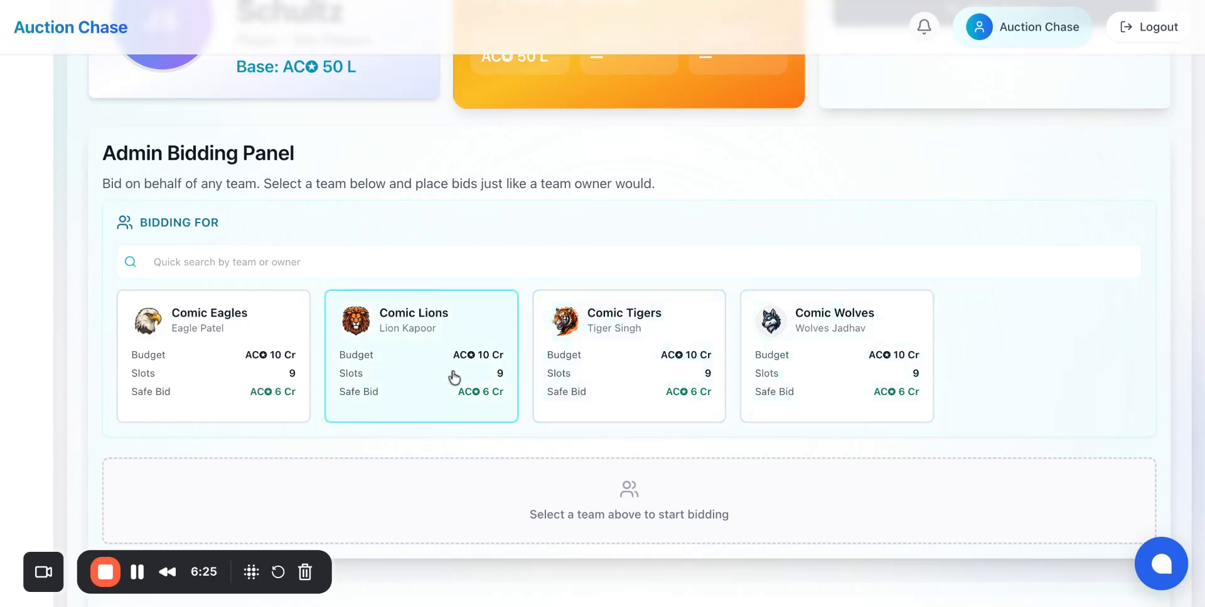
scroll(455, 378, up, 4)
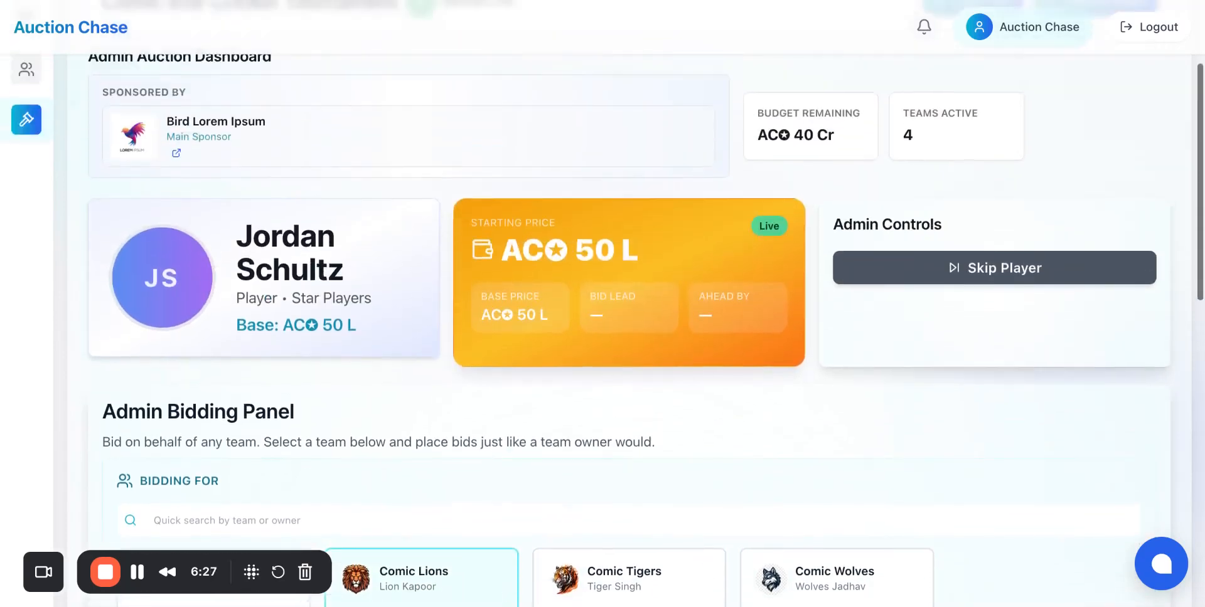
scroll(455, 378, down, 3)
click(444, 398)
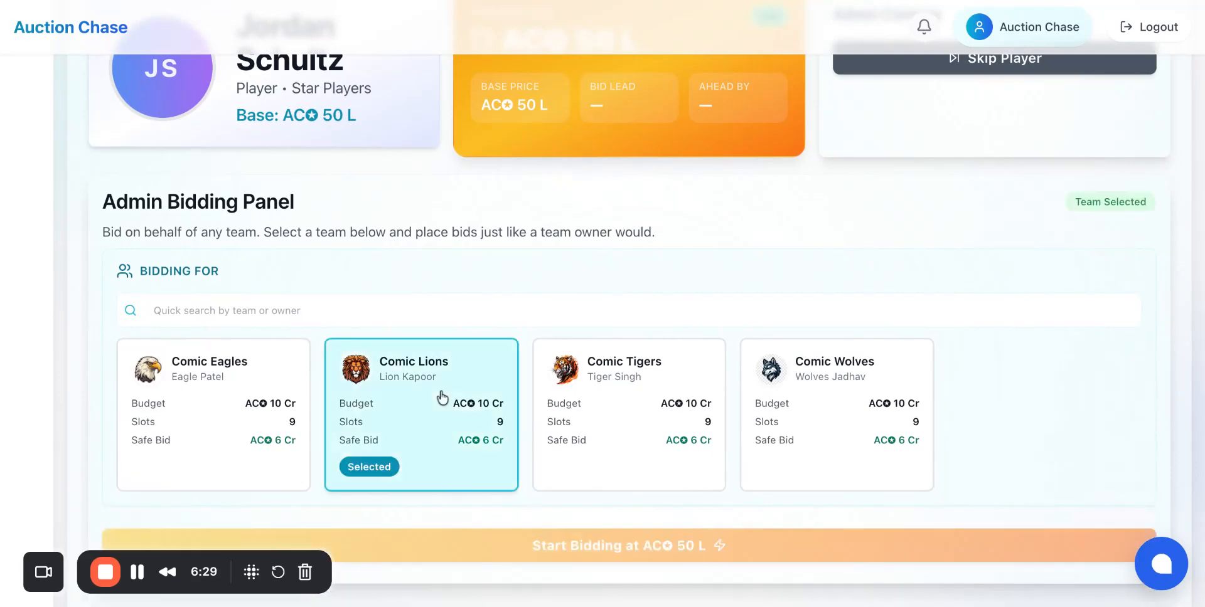
scroll(456, 402, down, 2)
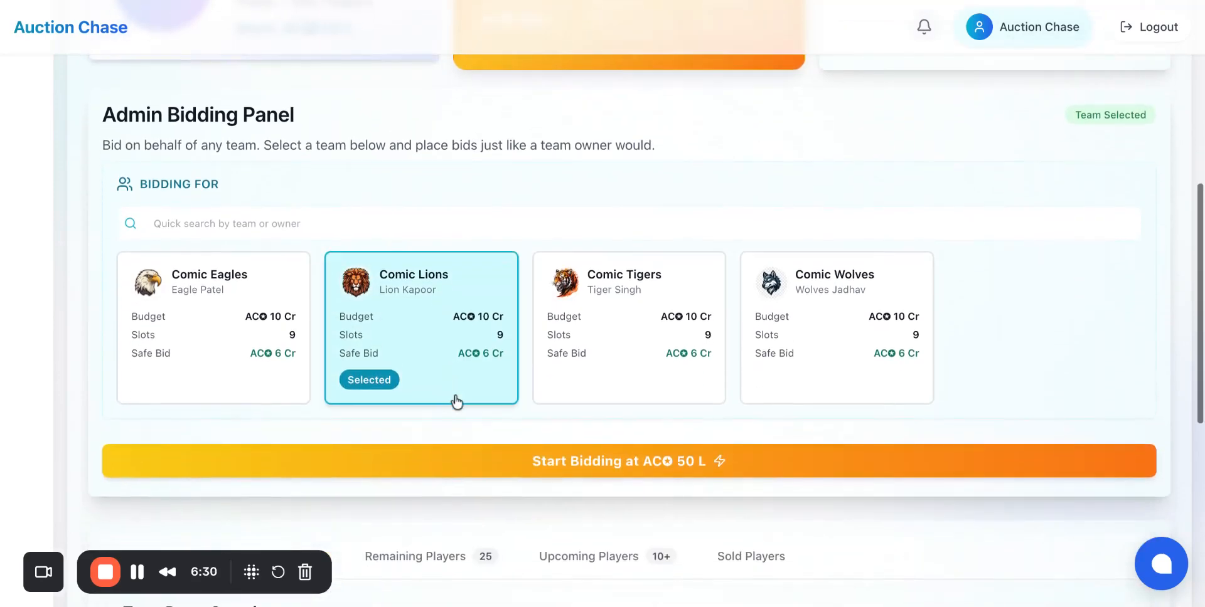
click(520, 459)
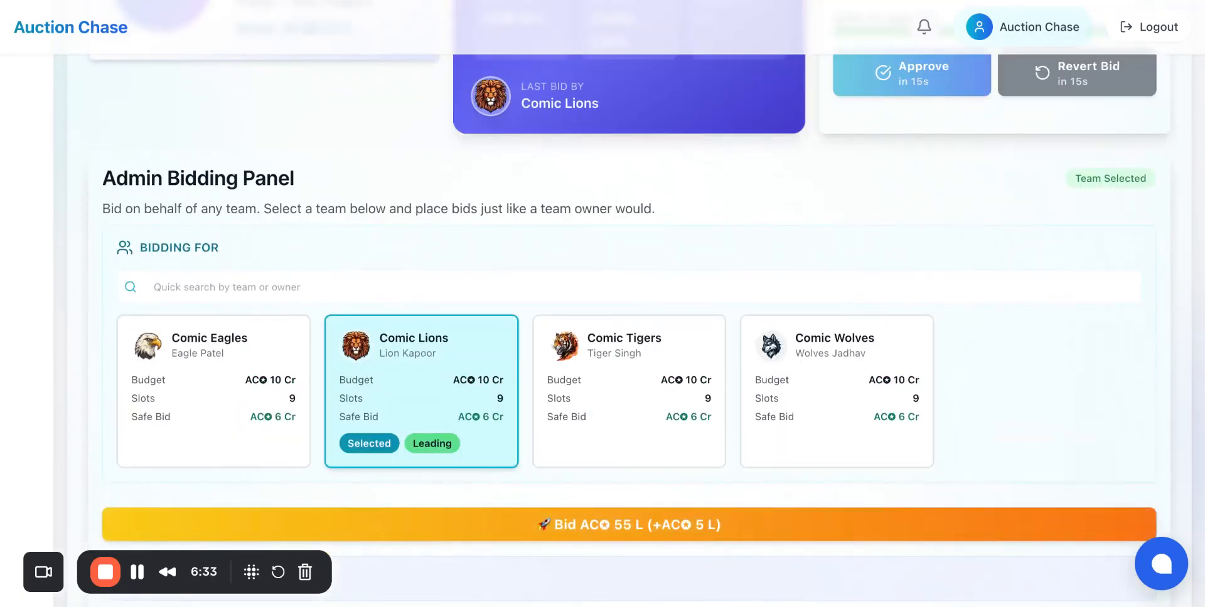
scroll(520, 456, up, 5)
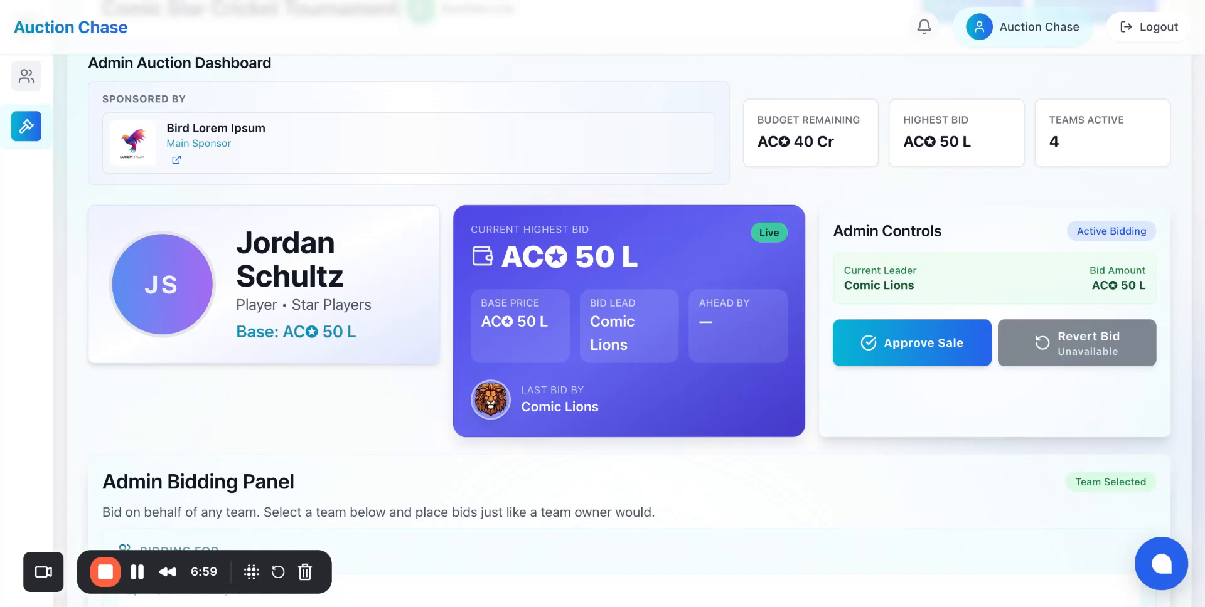
scroll(602, 301, down, 1)
scroll(628, 301, down, 4)
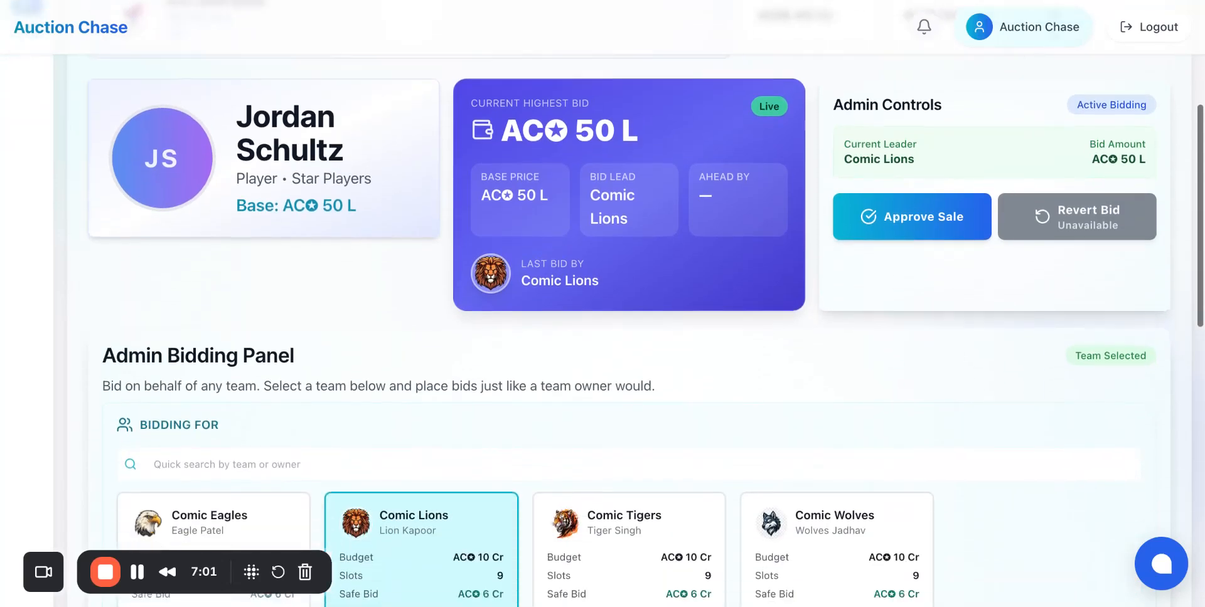
scroll(628, 368, down, 1)
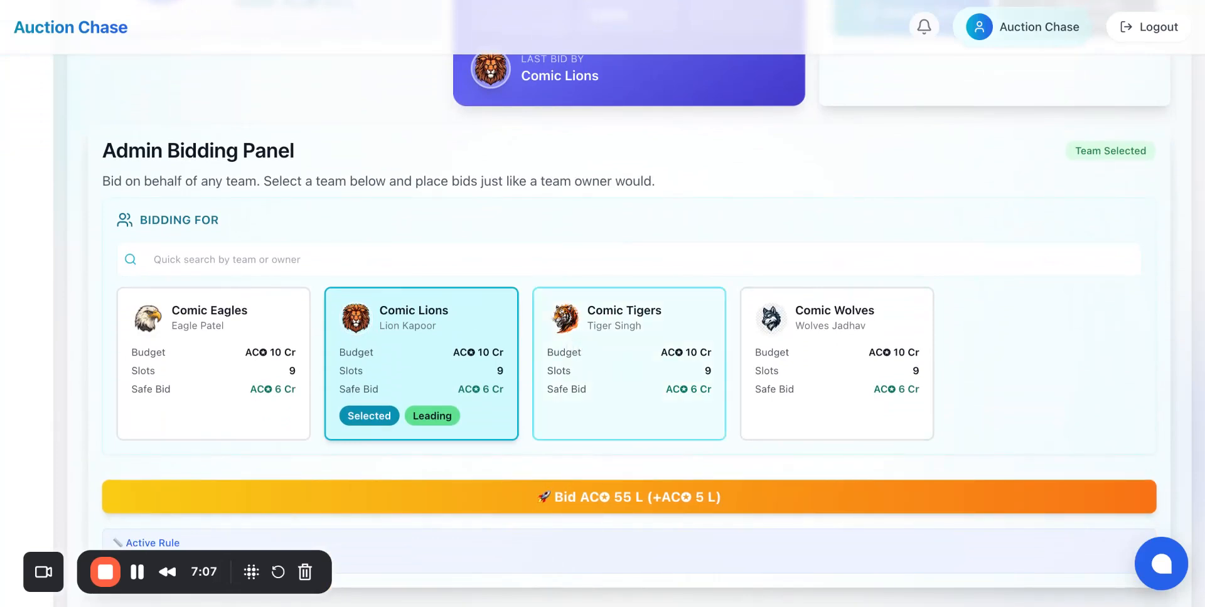
Step: Switch the bidding team to Comic Tigers and place a 55 L bid for them
click(628, 367)
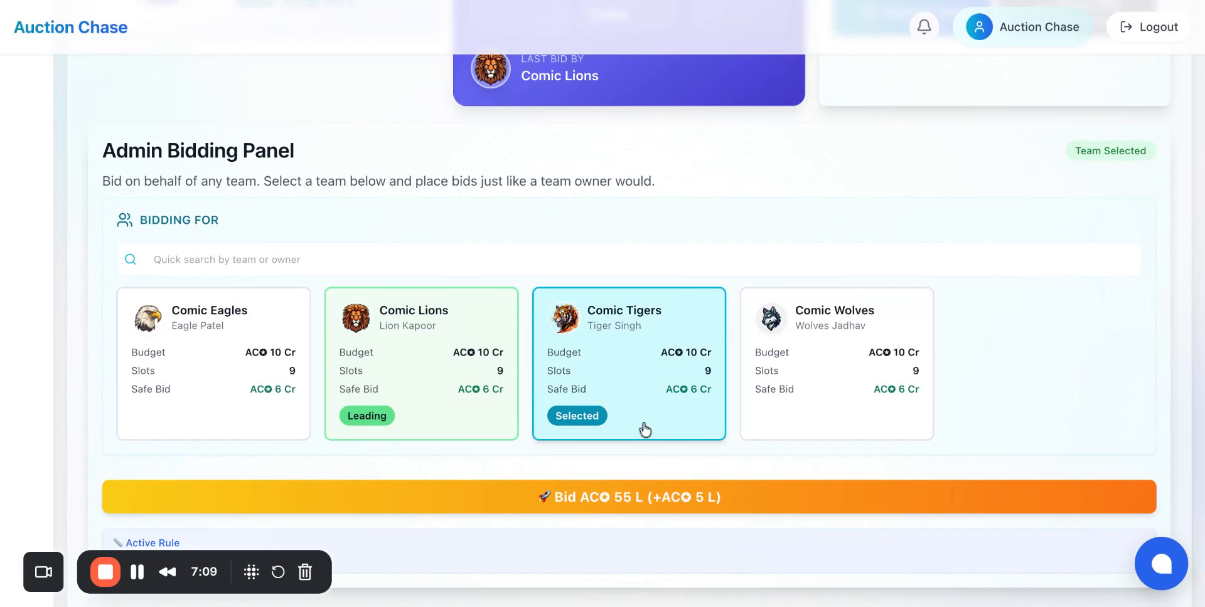
click(650, 502)
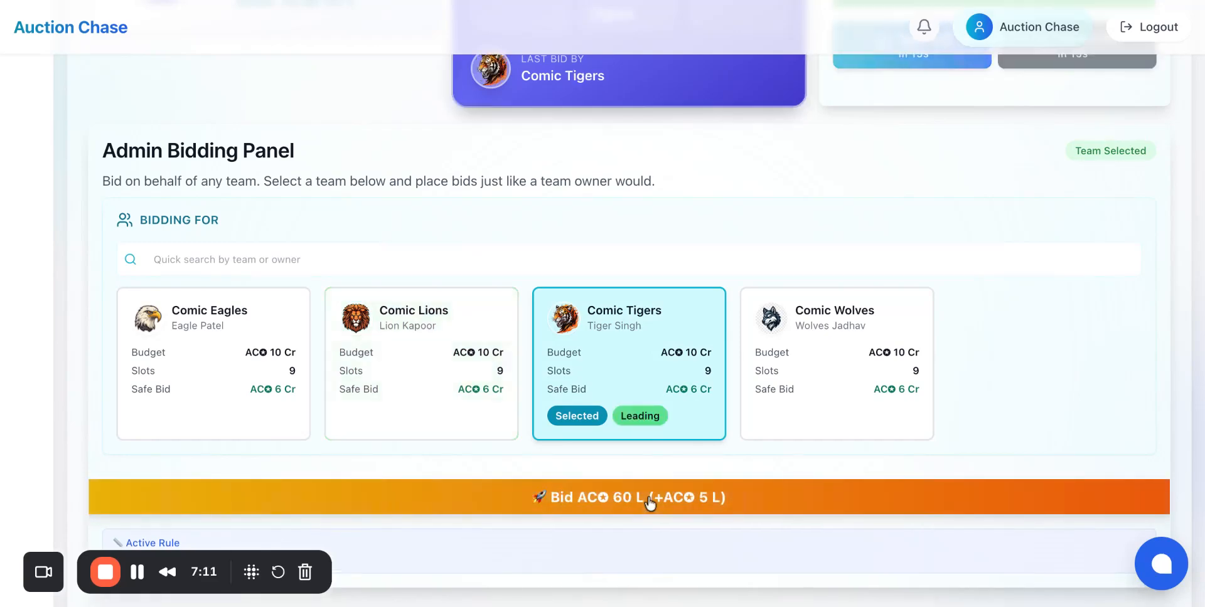
scroll(614, 314, up, 7)
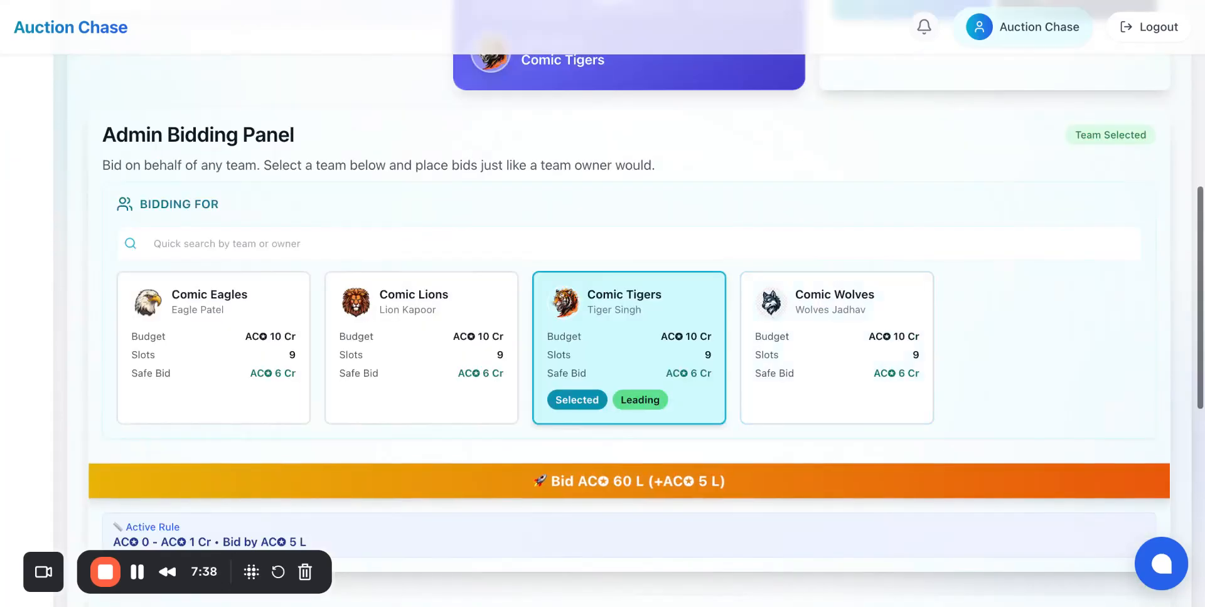
scroll(603, 314, down, 1)
scroll(603, 313, down, 4)
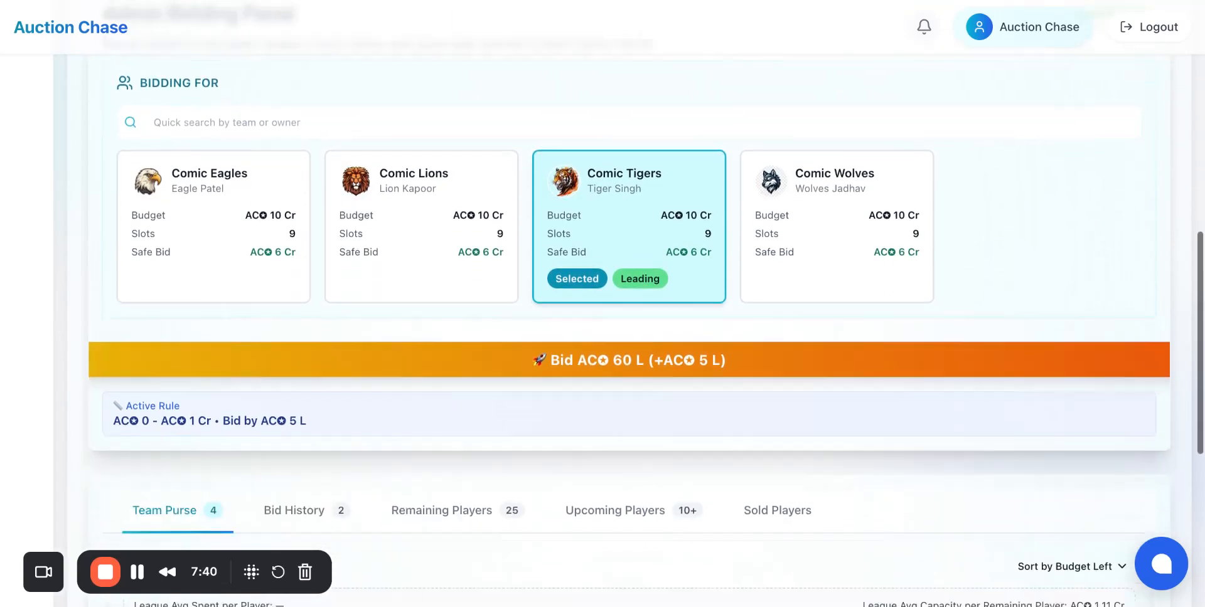
scroll(425, 345, up, 5)
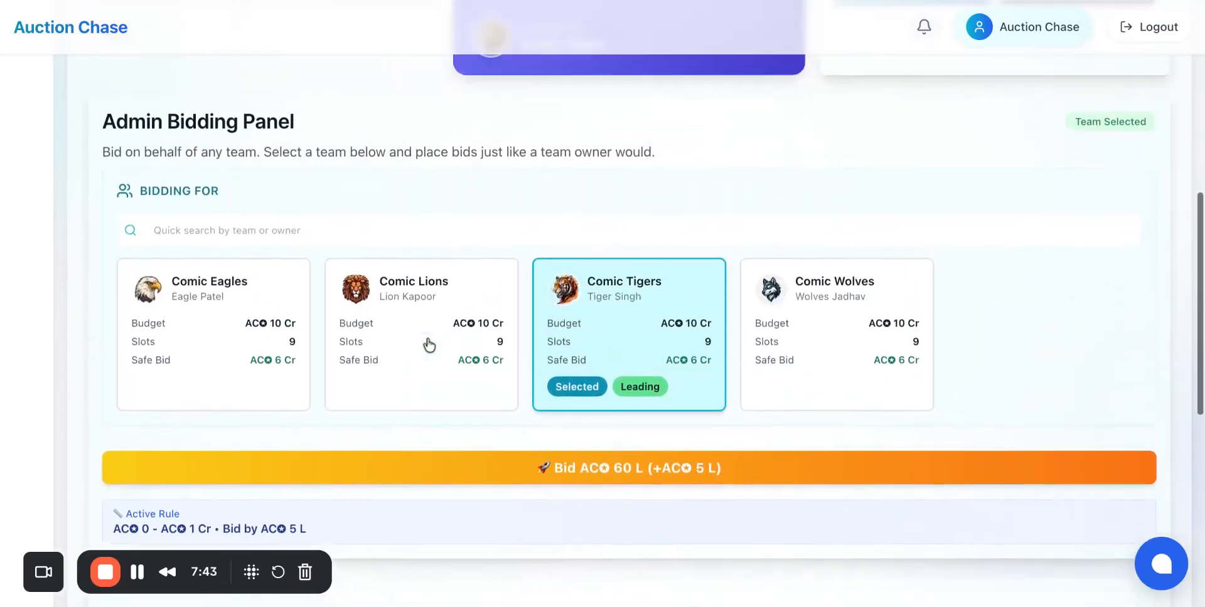
Step: Place a 60 L bid for Comic Lions and a 65 L bid for Comic Wolves
click(419, 402)
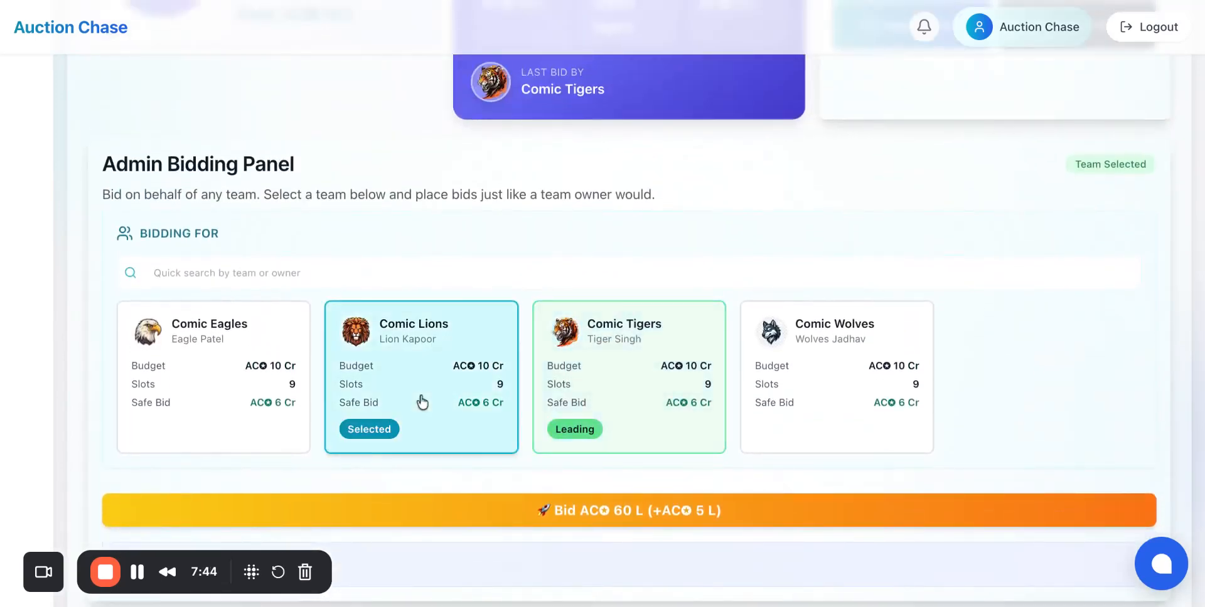
click(582, 515)
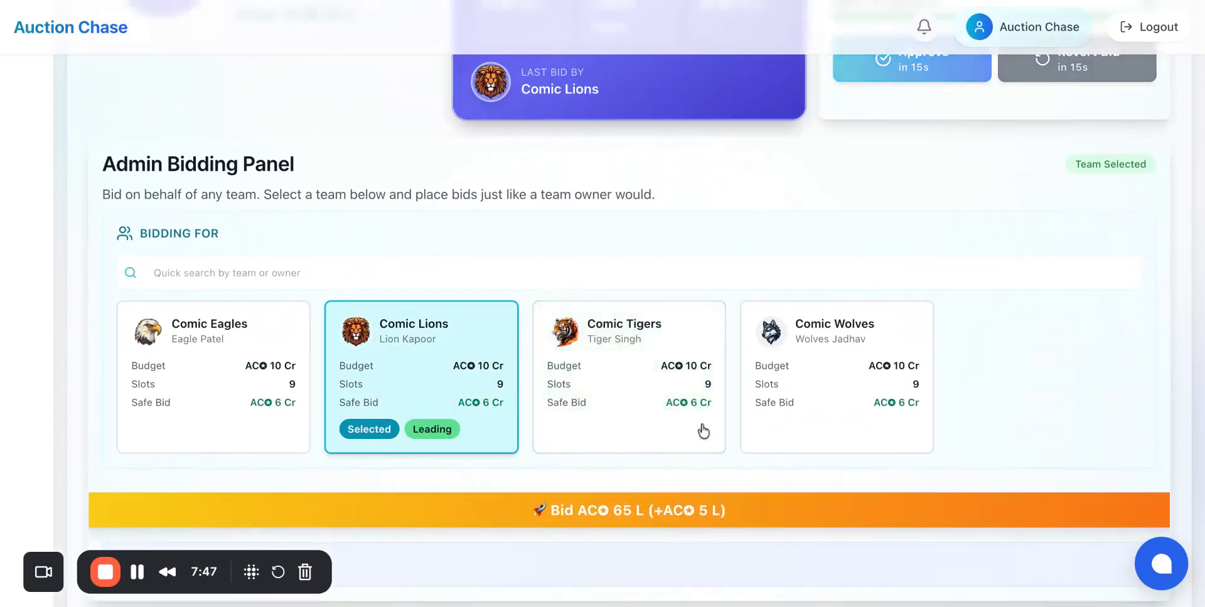
click(811, 385)
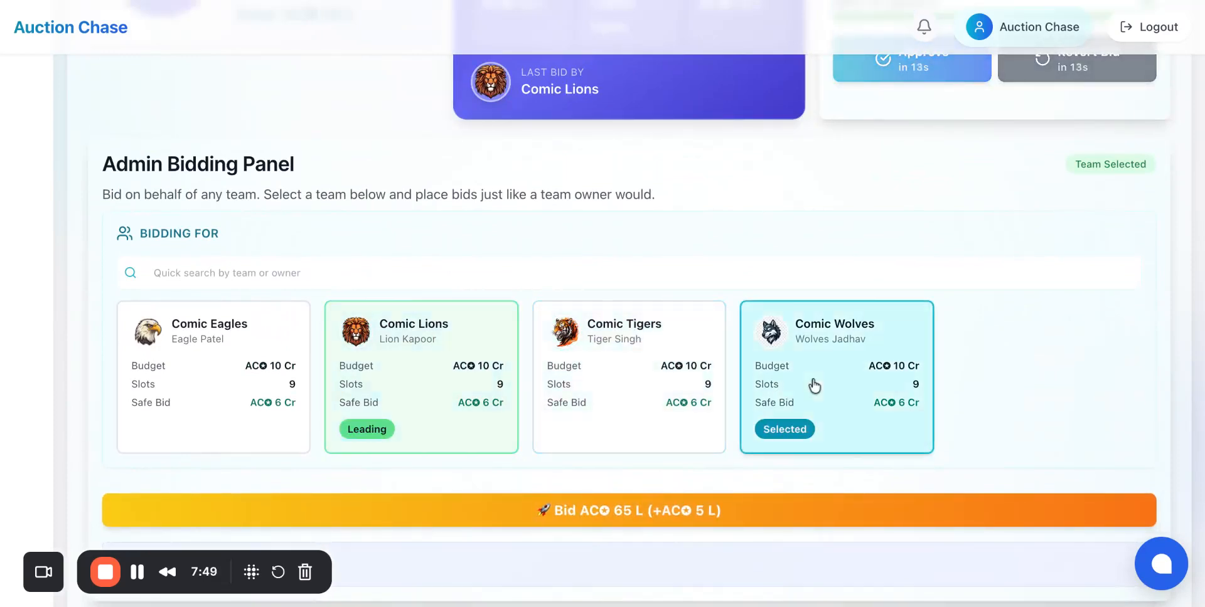
click(736, 530)
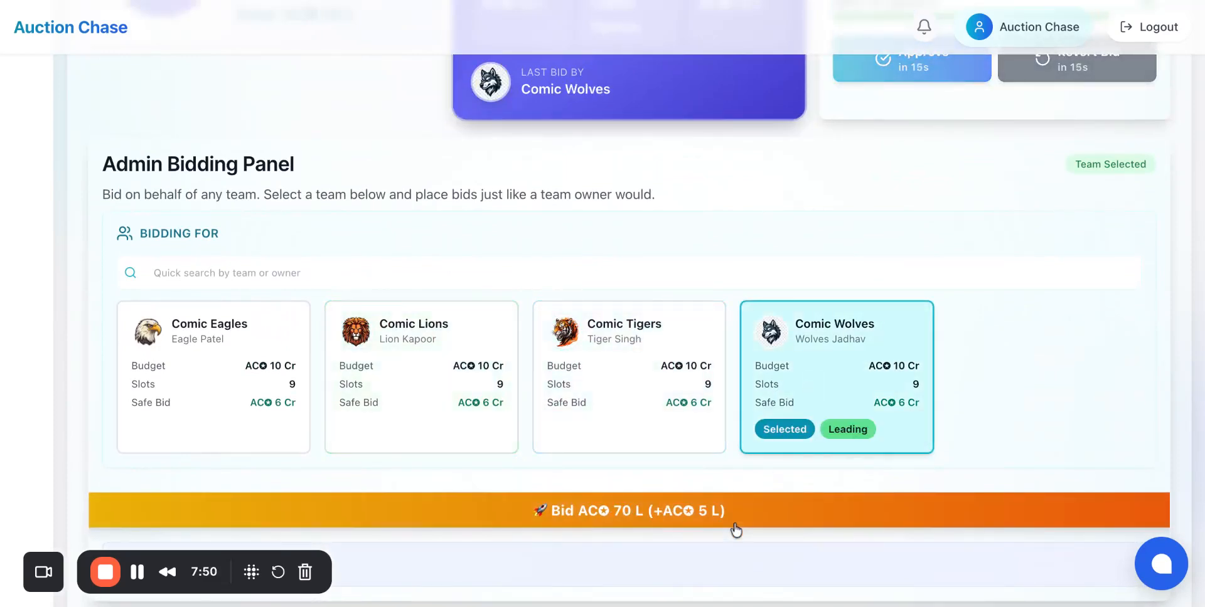
Step: Place a 70 L bid for Comic Tigers and a 75 L bid for Comic Lions
click(637, 425)
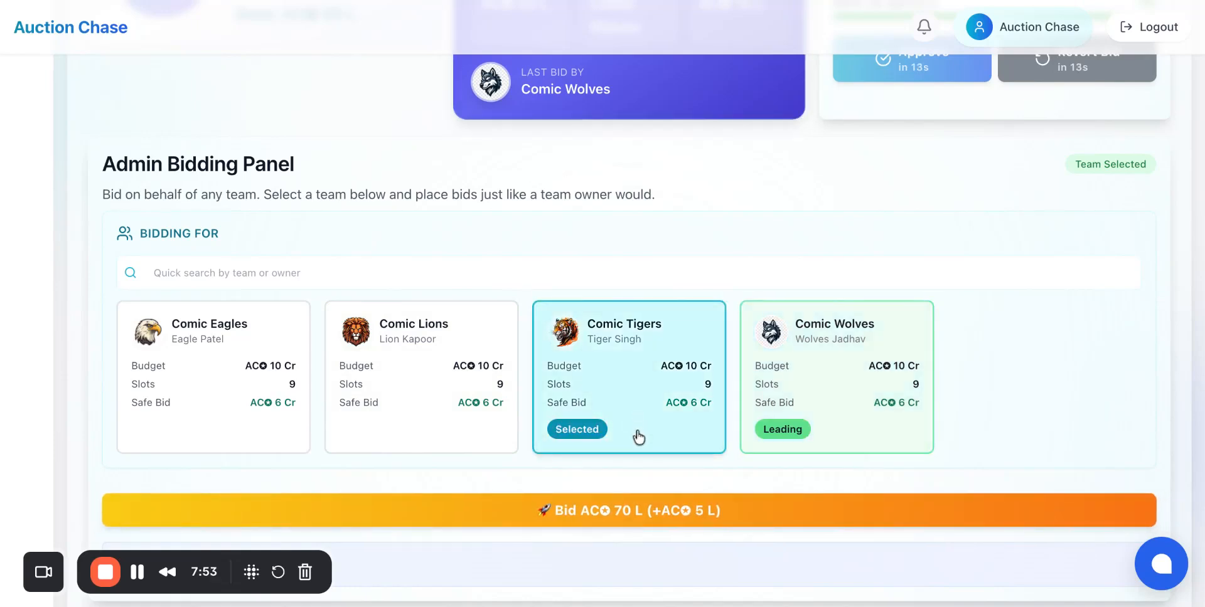
click(663, 510)
click(425, 416)
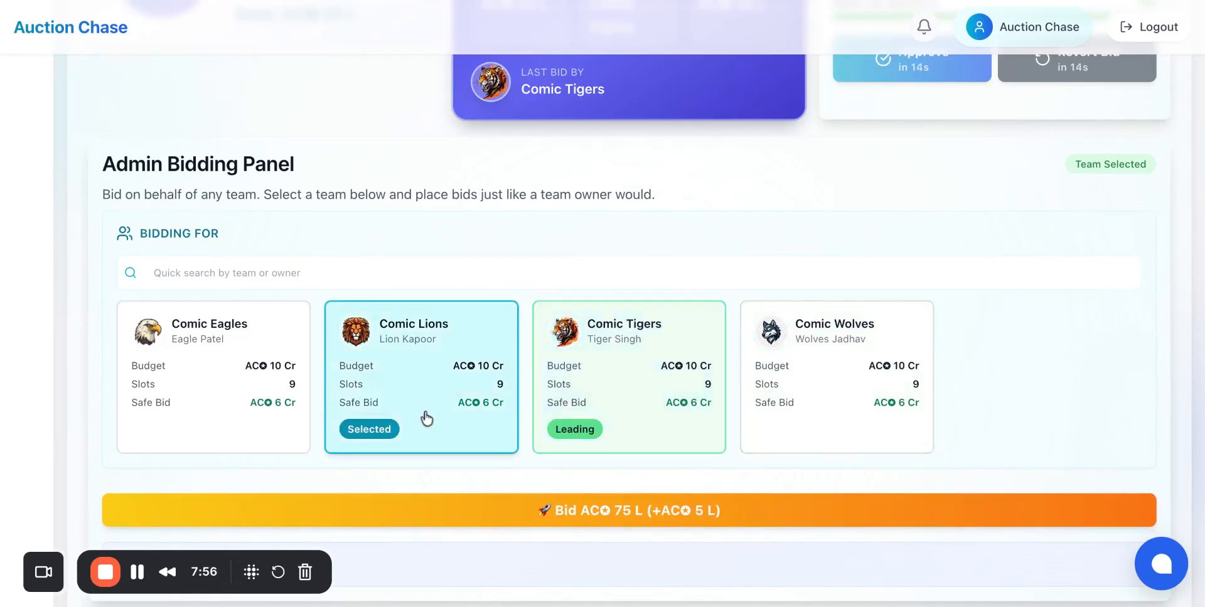
click(540, 511)
Step: Place an 80 L bid for Comic Eagles and an 85 L bid for Comic Tigers
click(180, 416)
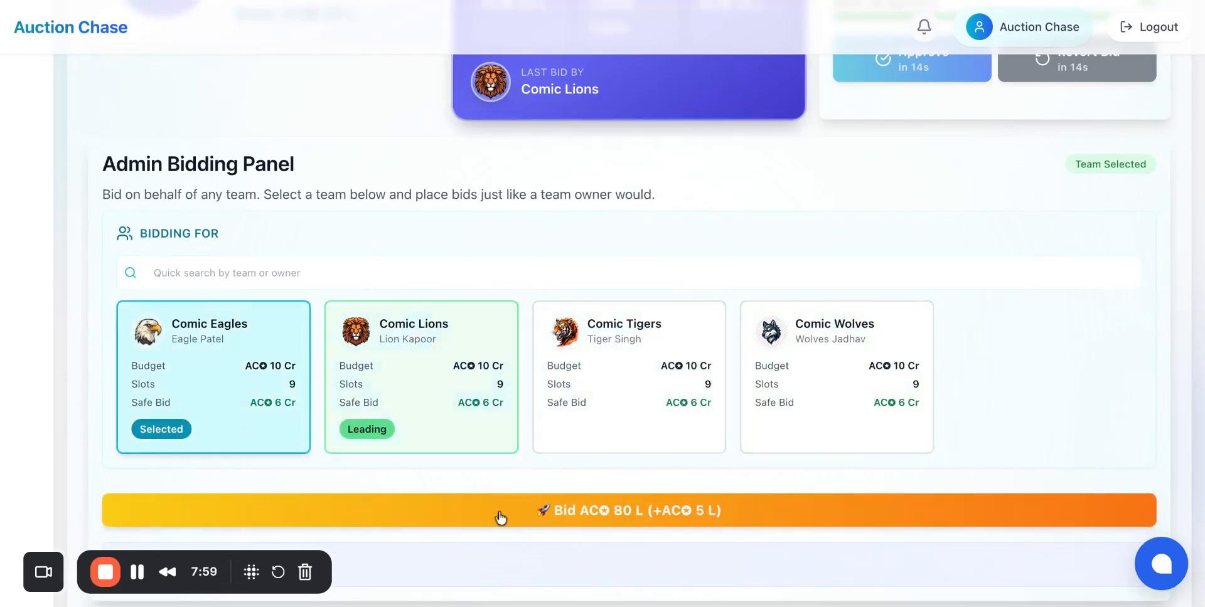
click(563, 513)
click(673, 380)
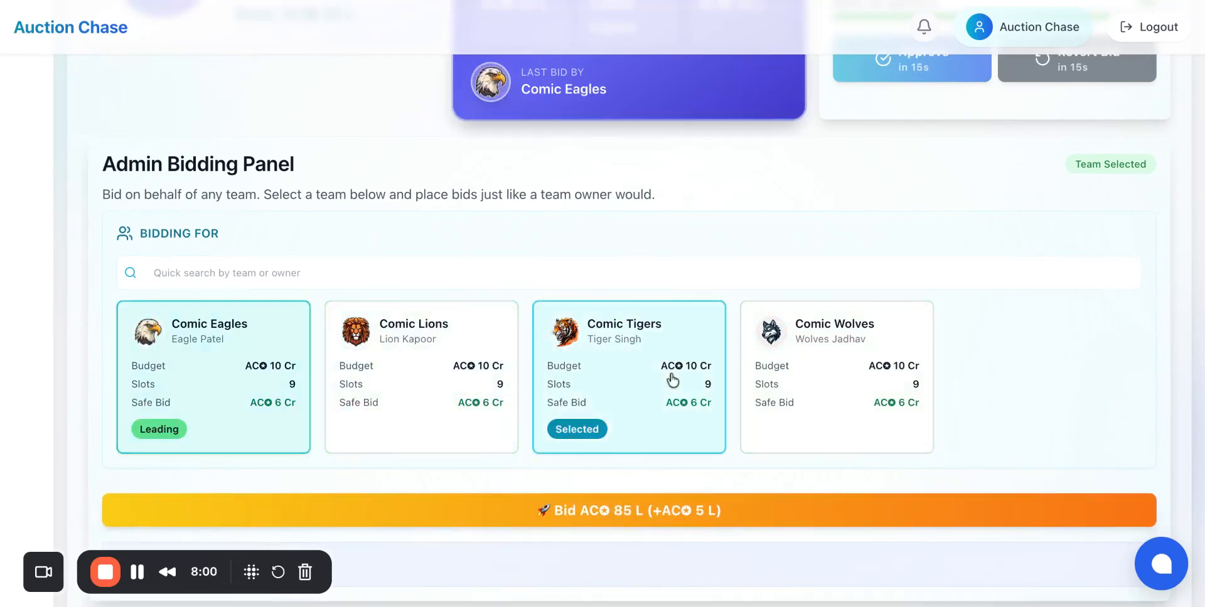
click(653, 518)
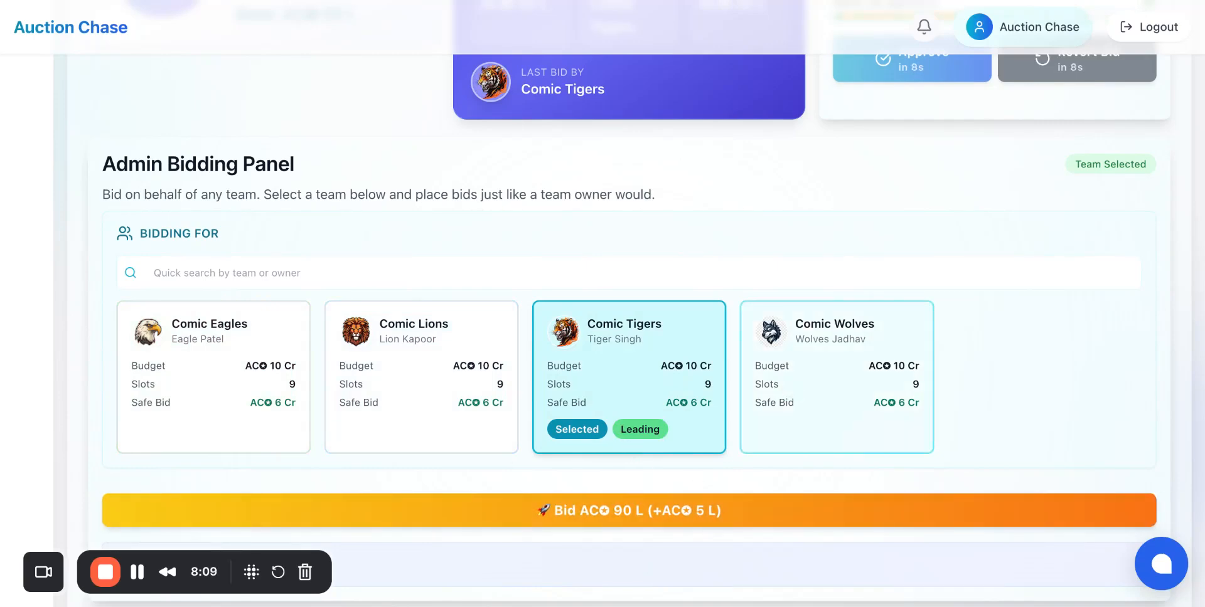
Step: Open the bid history list and review the recent bids on the current player
scroll(366, 186, down, 10)
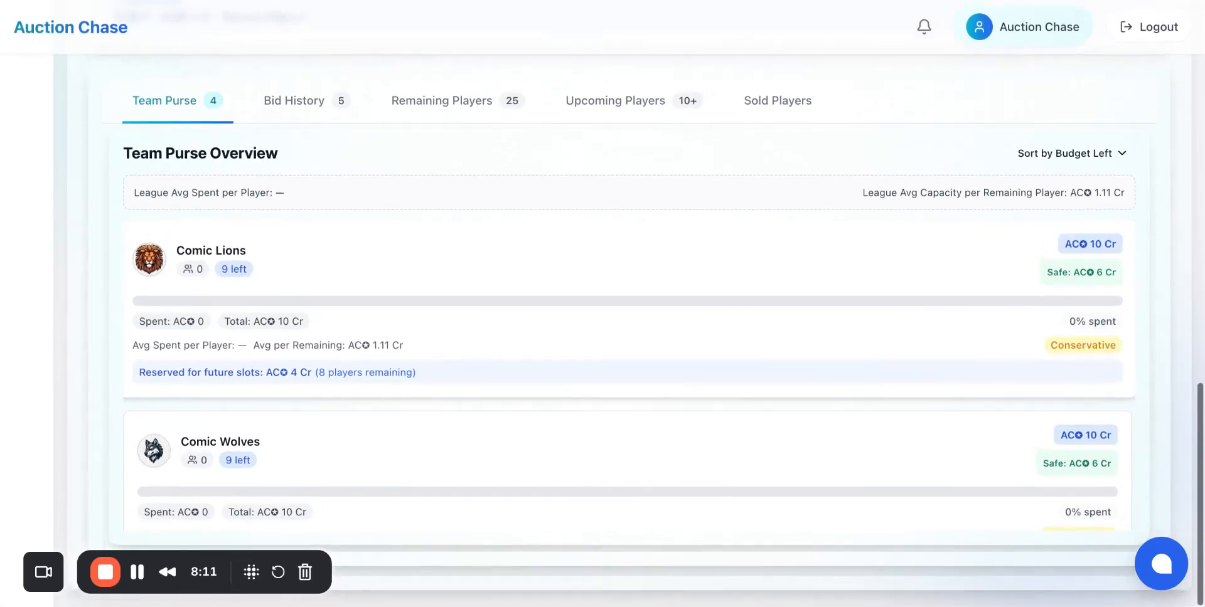
scroll(367, 186, up, 1)
click(335, 158)
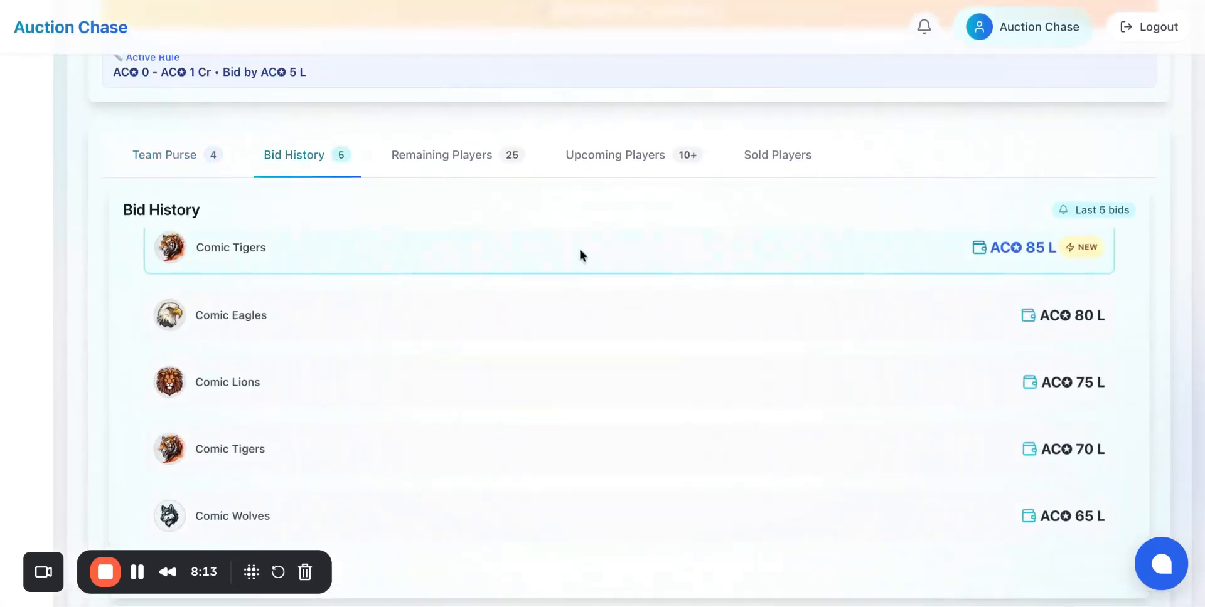
scroll(595, 424, down, 2)
scroll(595, 424, up, 1)
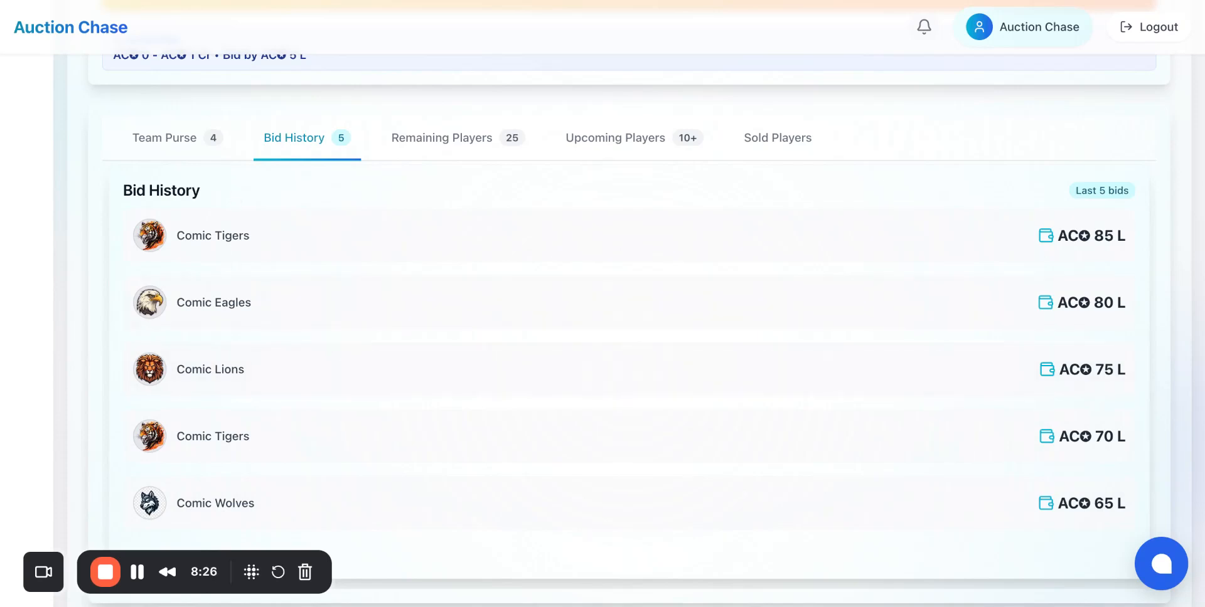
scroll(627, 314, up, 10)
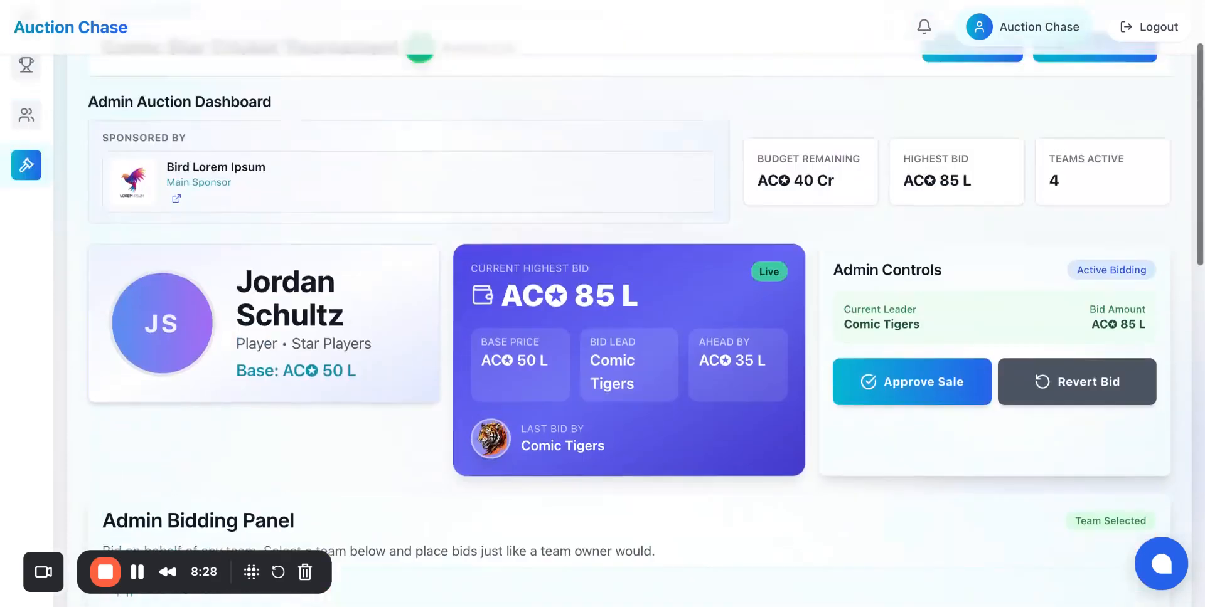
scroll(627, 313, down, 5)
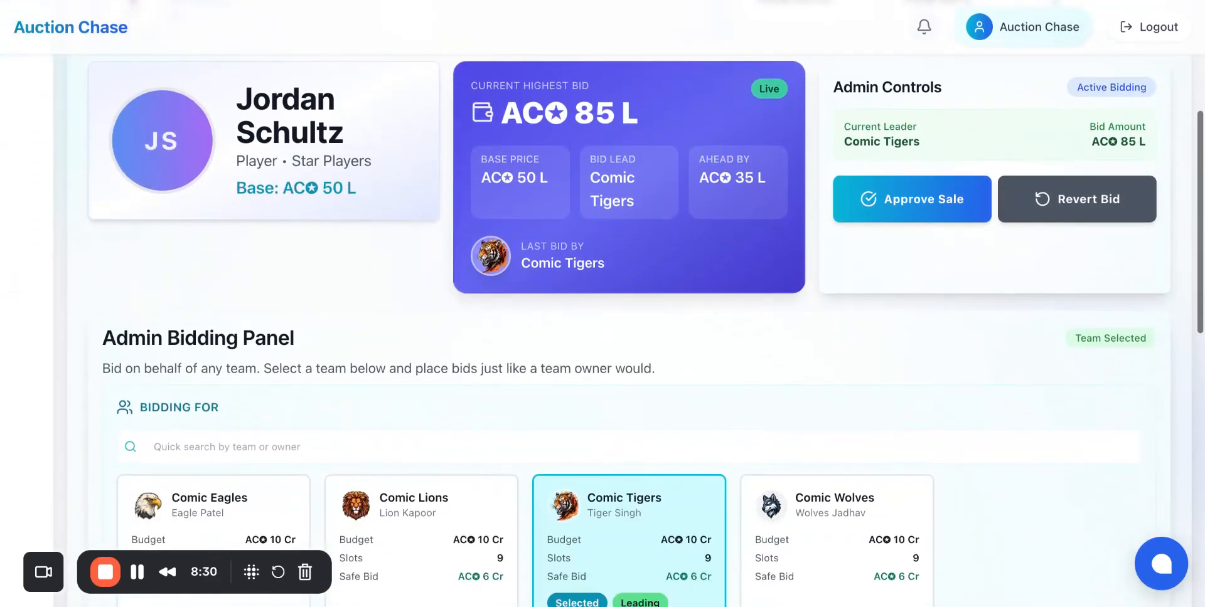
scroll(510, 406, down, 3)
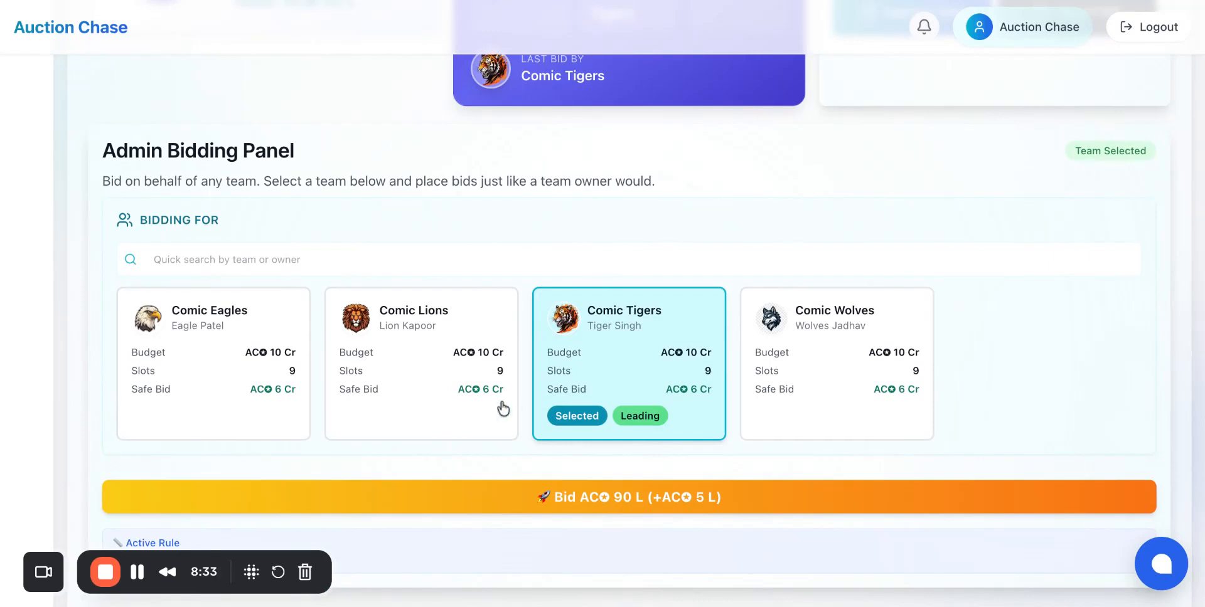
Step: Place a 90 L bid for Comic Lions and revert that last bid
click(480, 407)
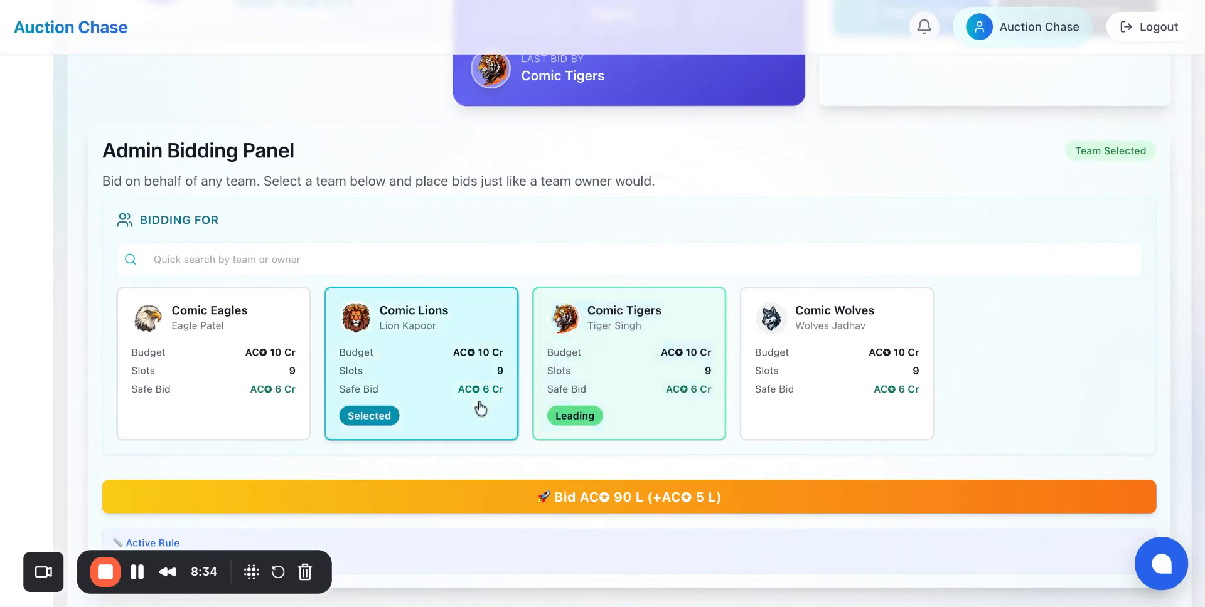
click(607, 508)
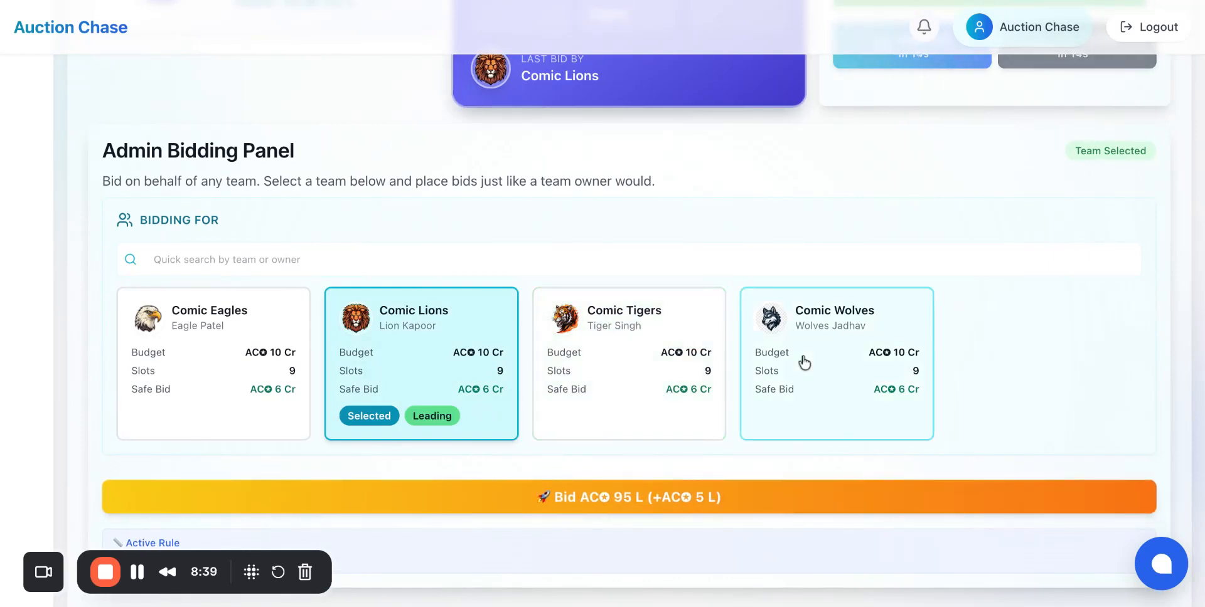
scroll(804, 363, up, 1)
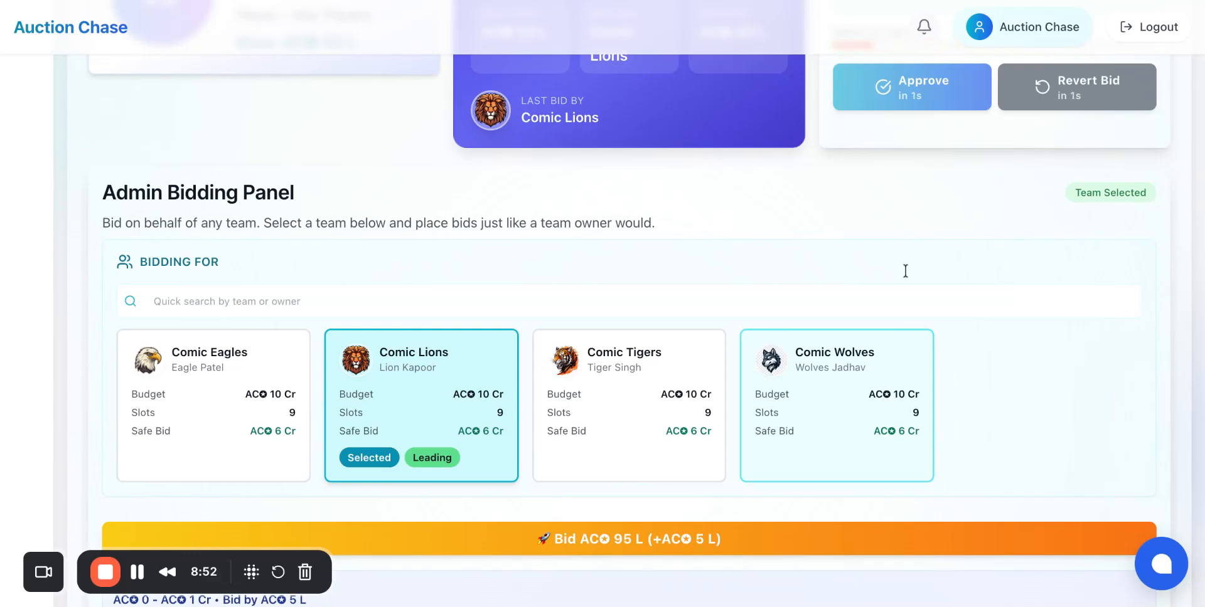
scroll(996, 223, up, 5)
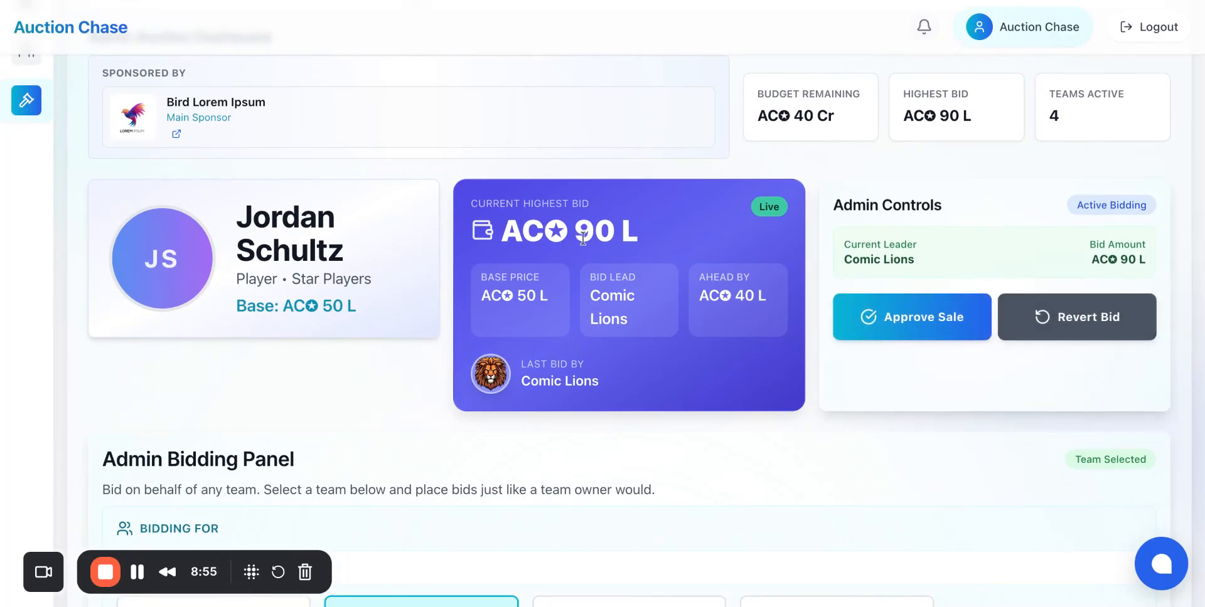
click(1058, 331)
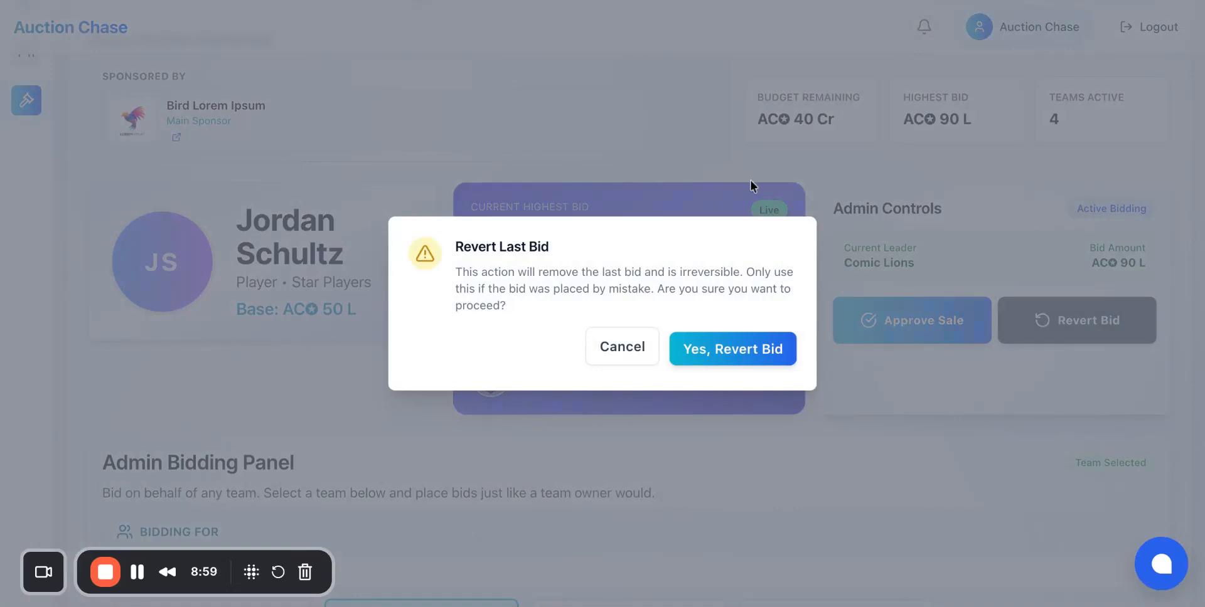
click(757, 353)
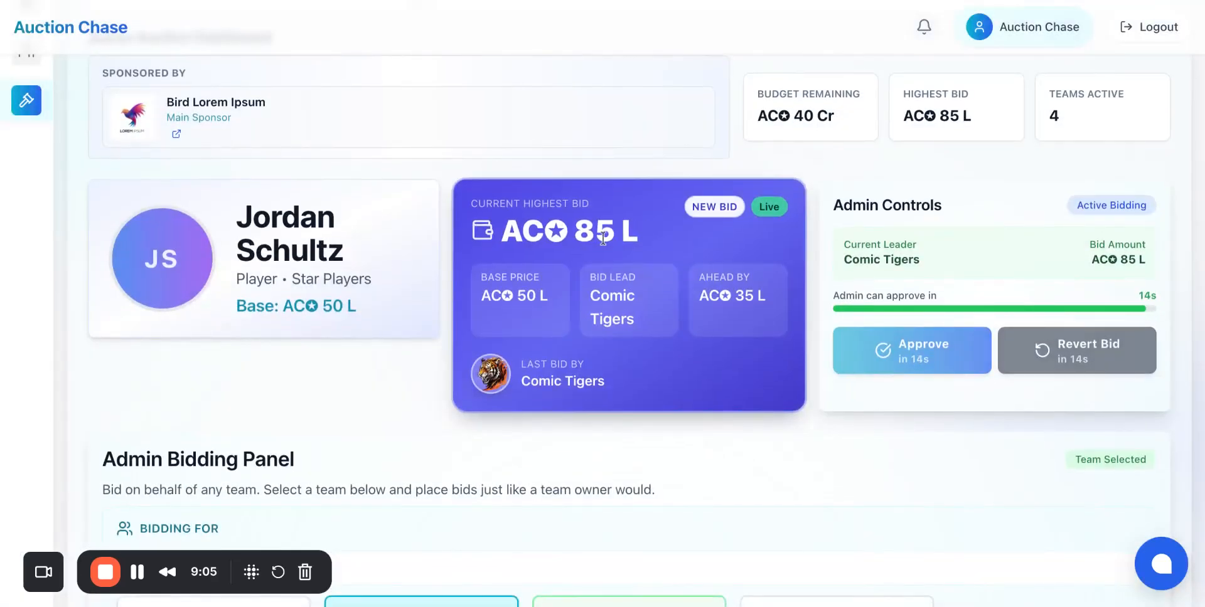
Step: Review the bid history and the current highest bid on the auction dashboard
scroll(552, 226, down, 4)
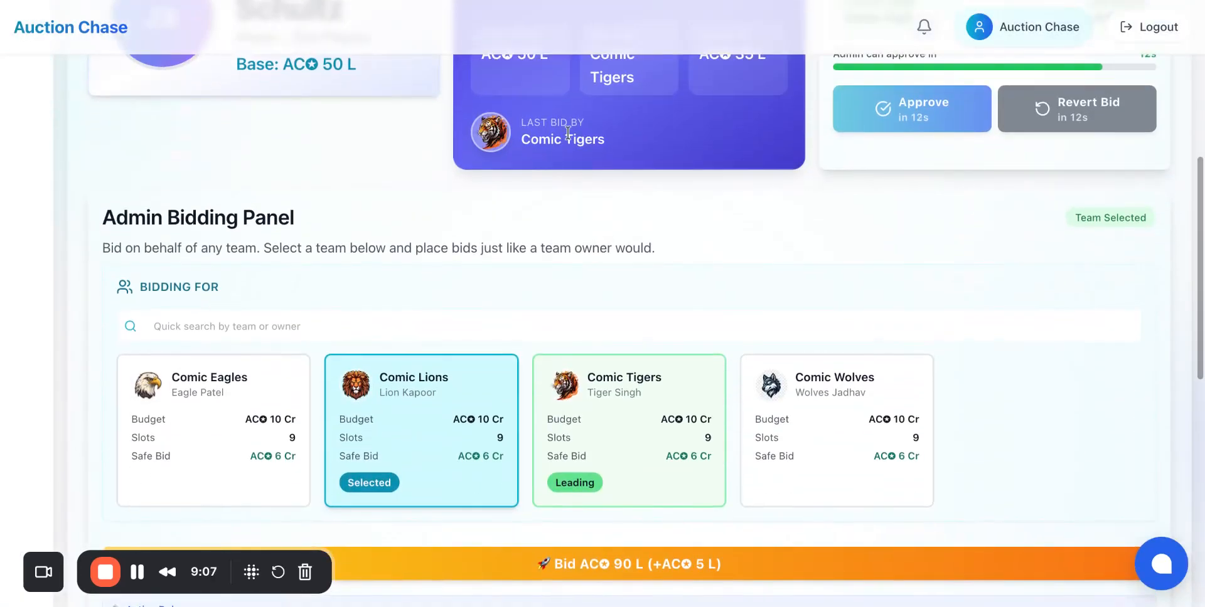
scroll(552, 222, down, 8)
scroll(552, 188, up, 4)
scroll(439, 270, down, 2)
scroll(416, 292, down, 3)
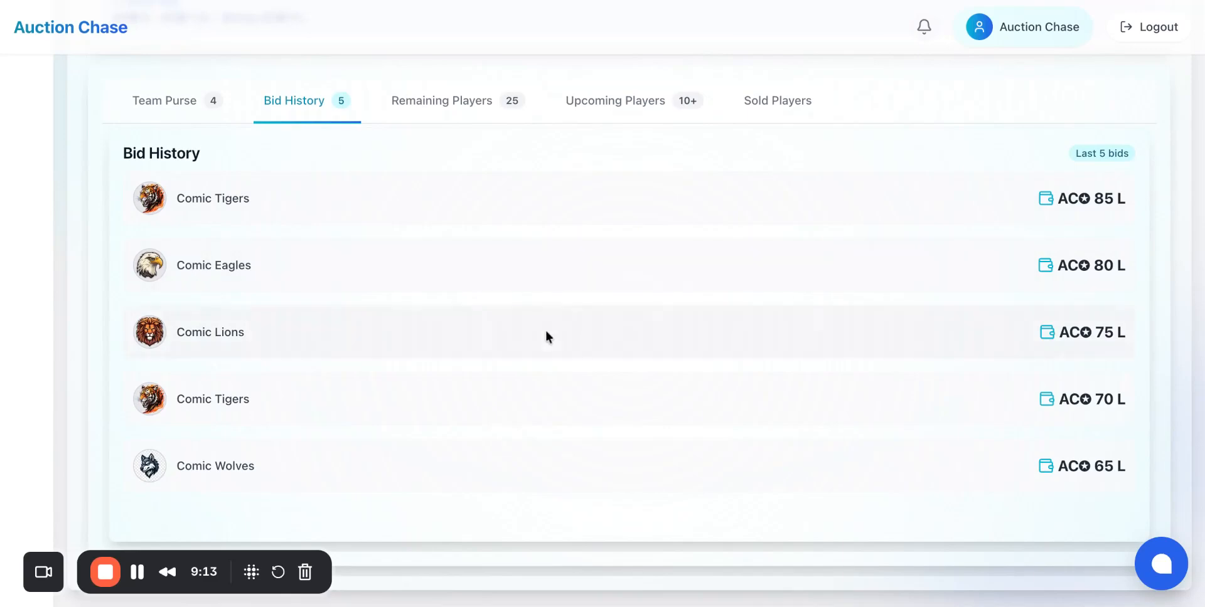
scroll(545, 330, up, 10)
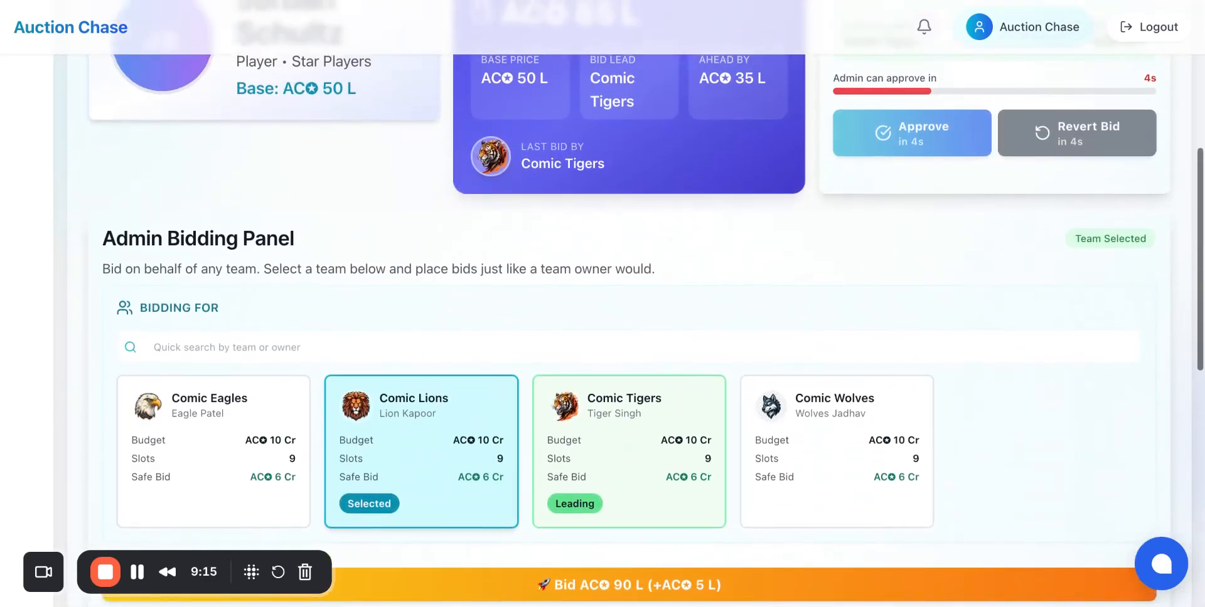
scroll(545, 331, up, 3)
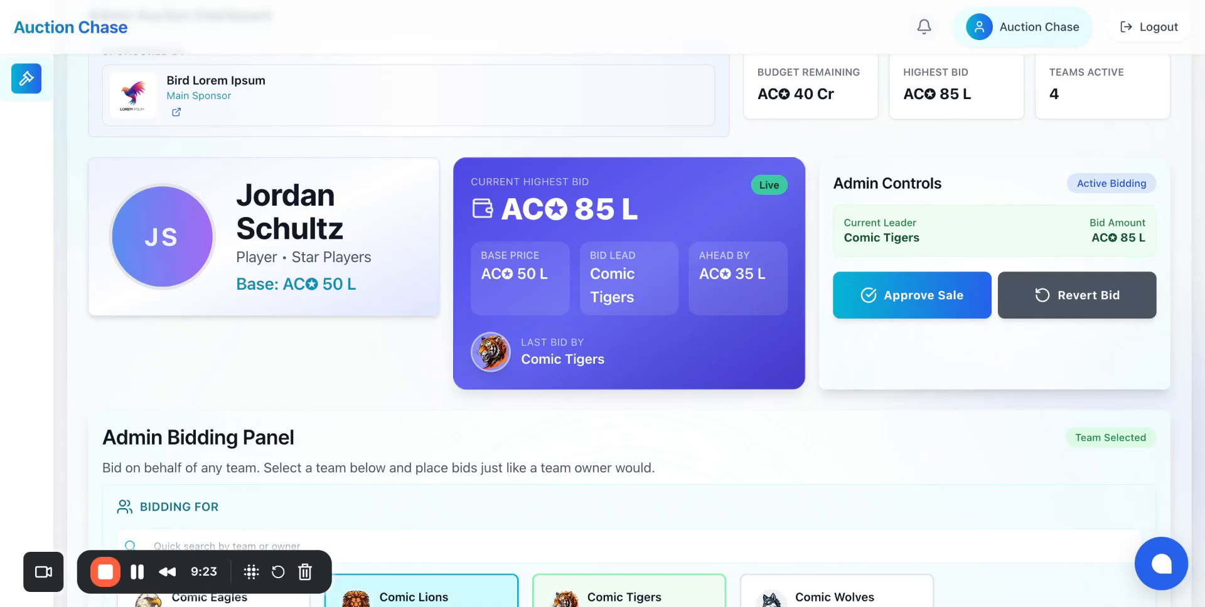
scroll(627, 314, down, 4)
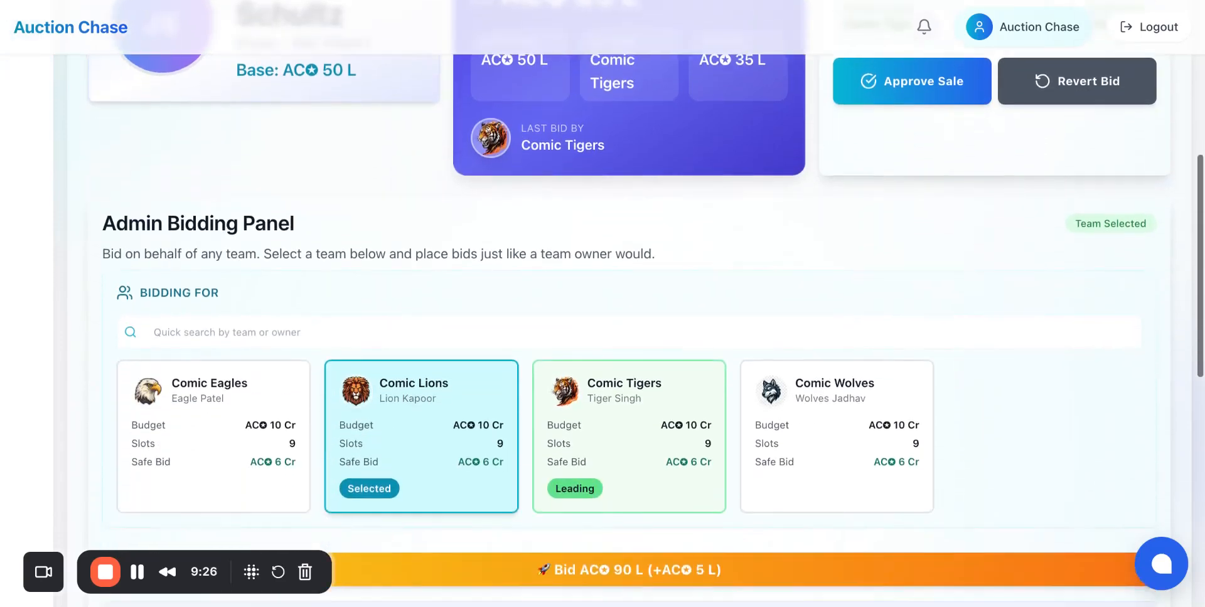
Step: Approve the sale of Jordan Schultz to Comic Tigers at 85 L
scroll(602, 301, up, 3)
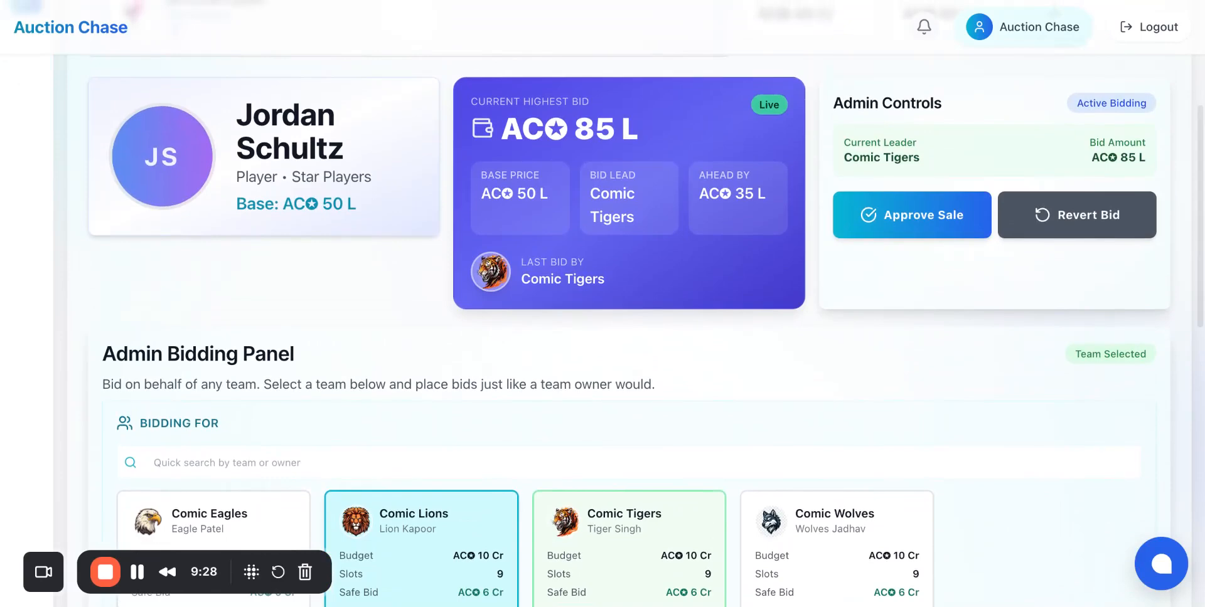
click(610, 510)
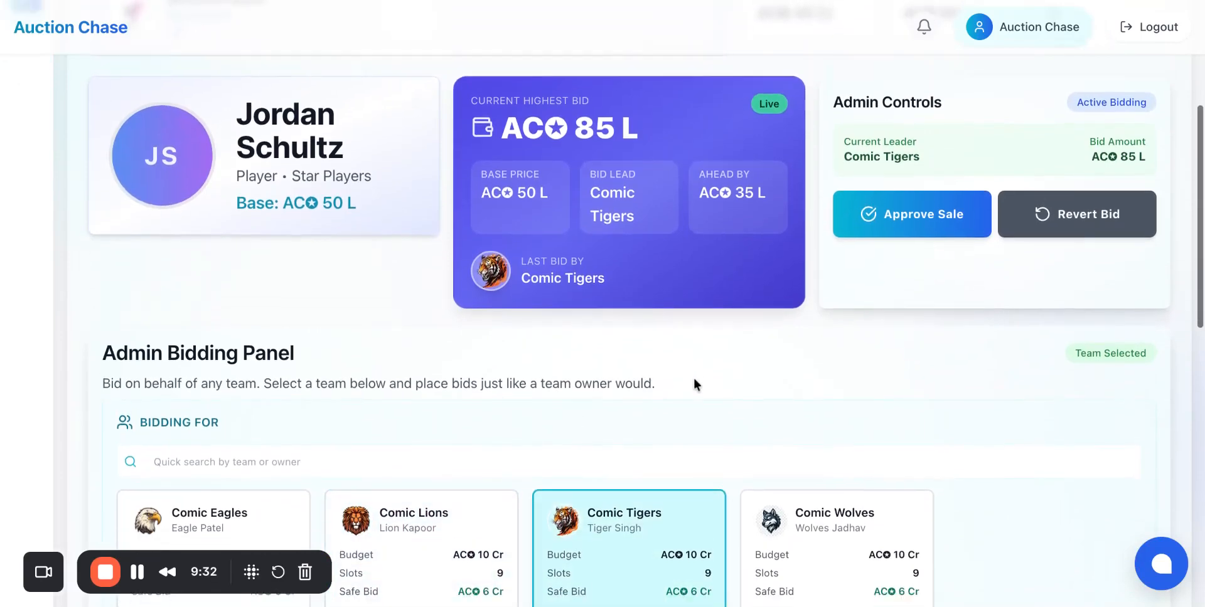
scroll(694, 378, down, 5)
scroll(602, 314, up, 4)
scroll(316, 400, down, 5)
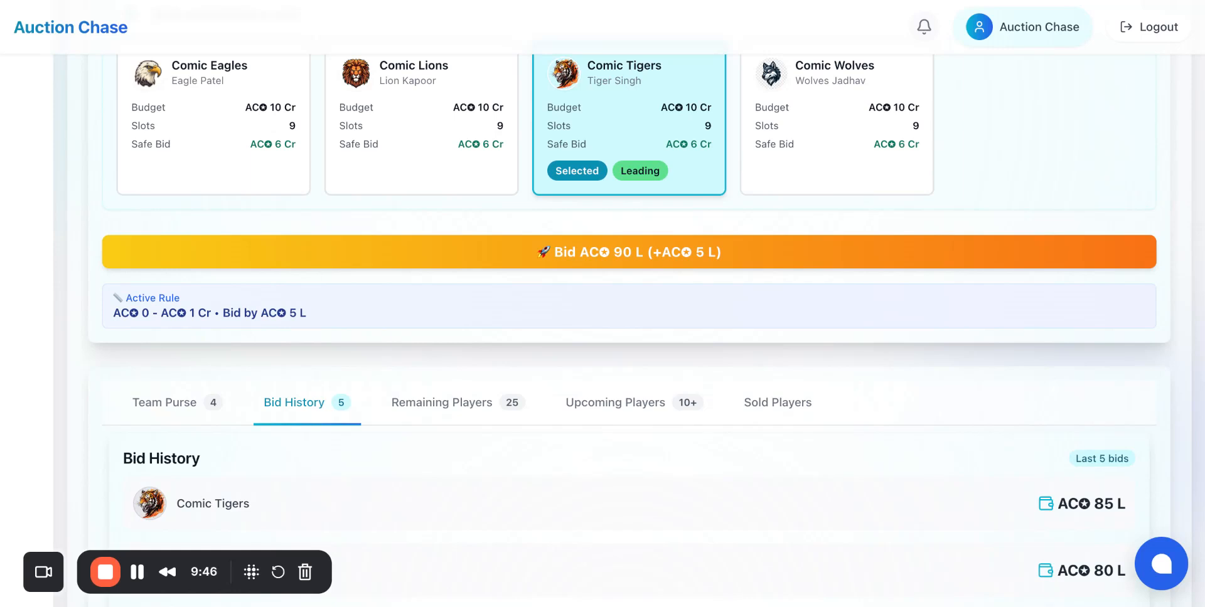
scroll(705, 128, up, 8)
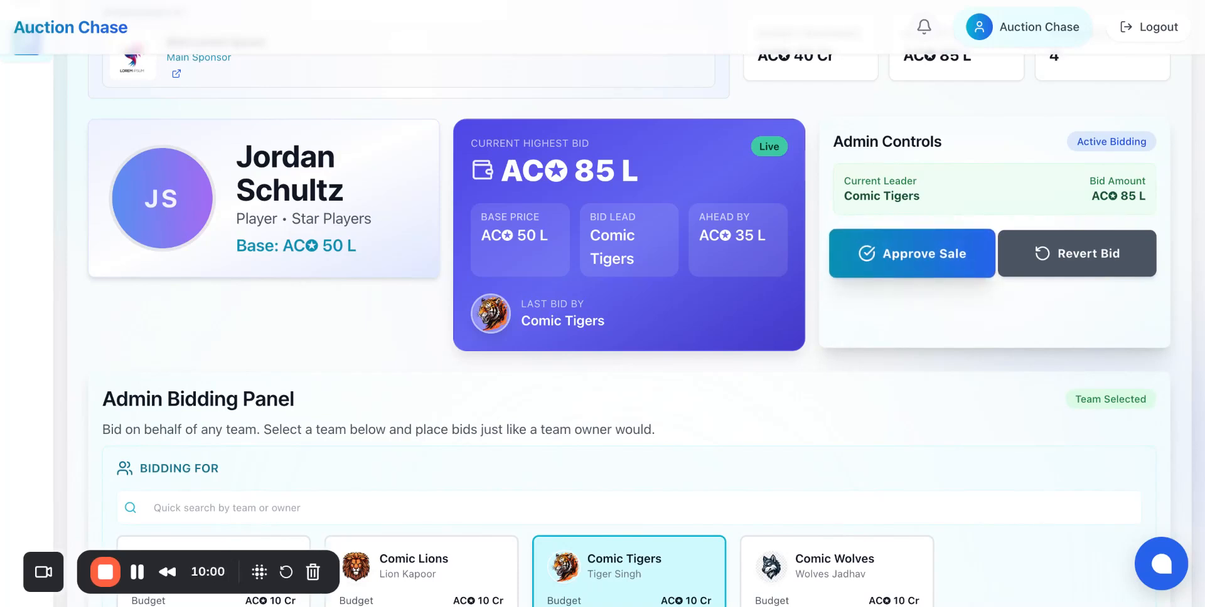
click(912, 254)
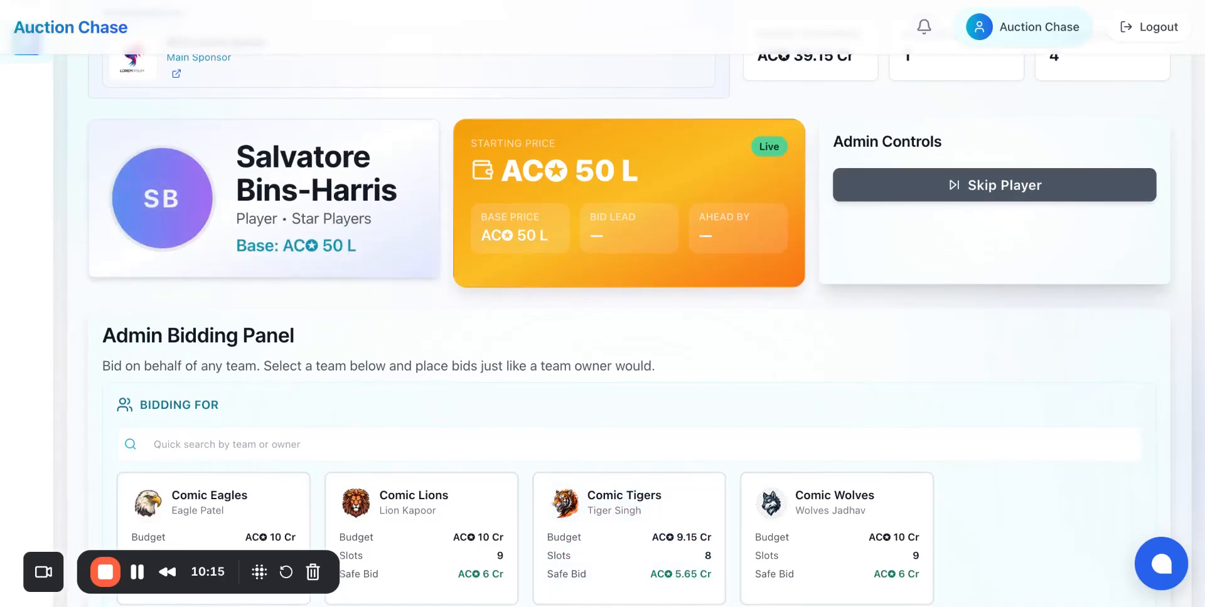
Step: Skip the current player, Salvatore Bins-Harris, to move on to the next player
scroll(957, 251, up, 3)
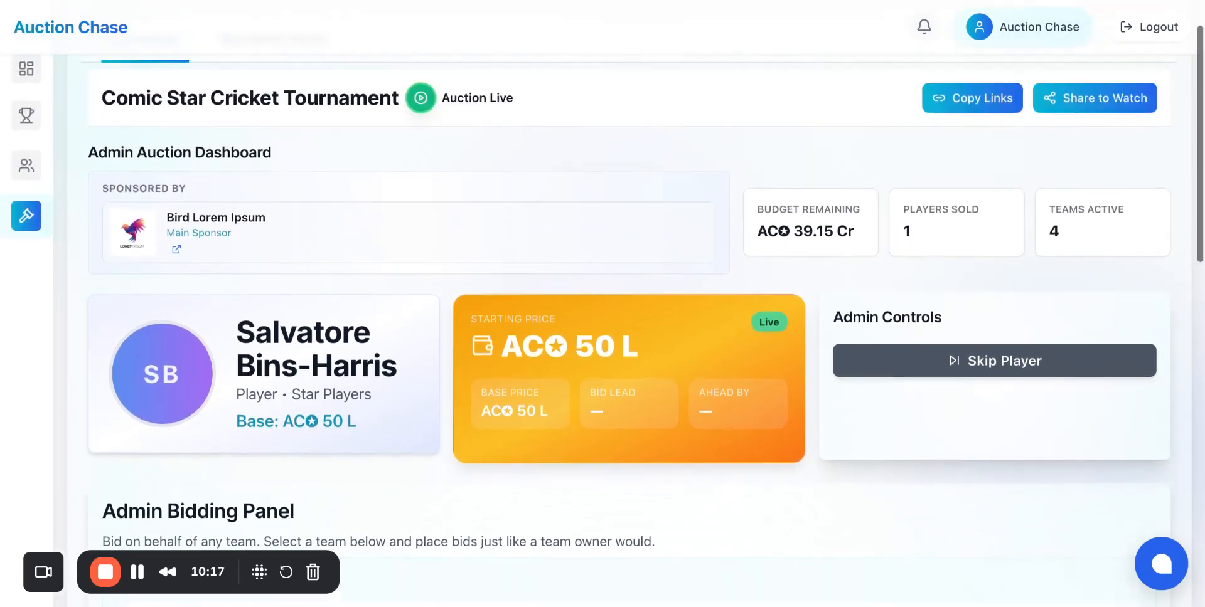
scroll(957, 251, down, 2)
scroll(602, 301, down, 5)
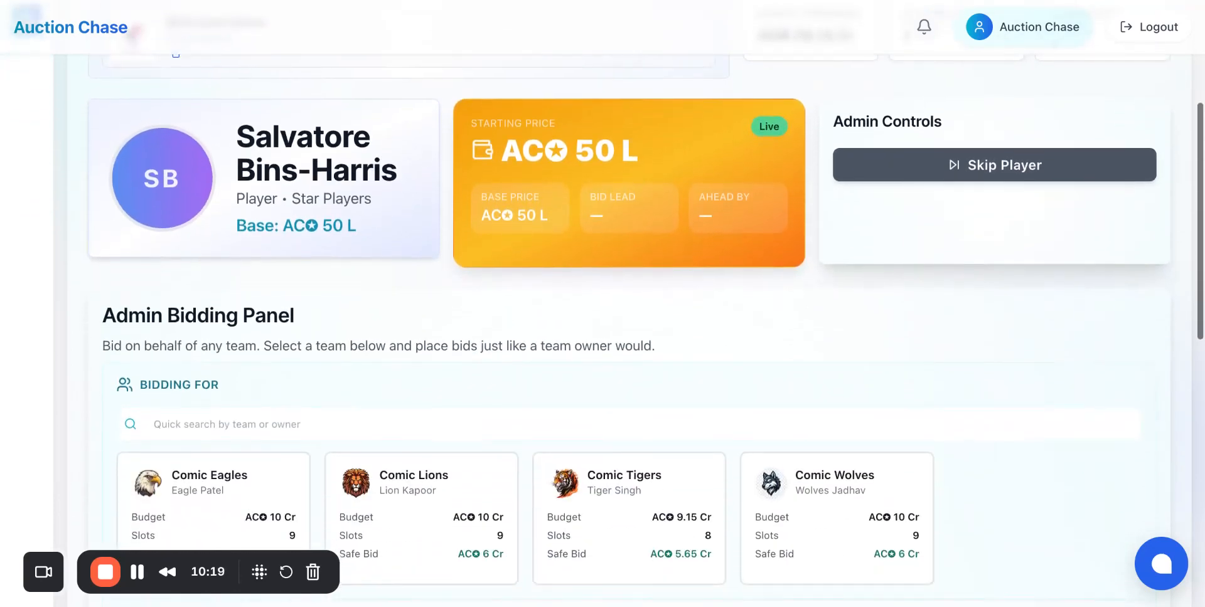
scroll(603, 302, up, 4)
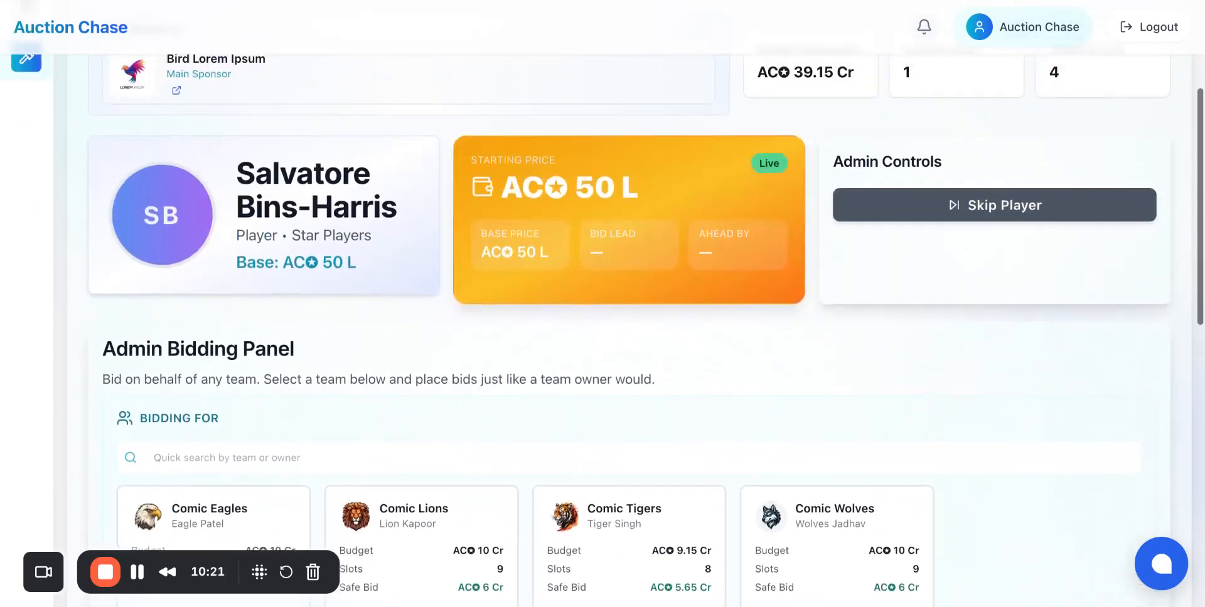
scroll(603, 302, down, 10)
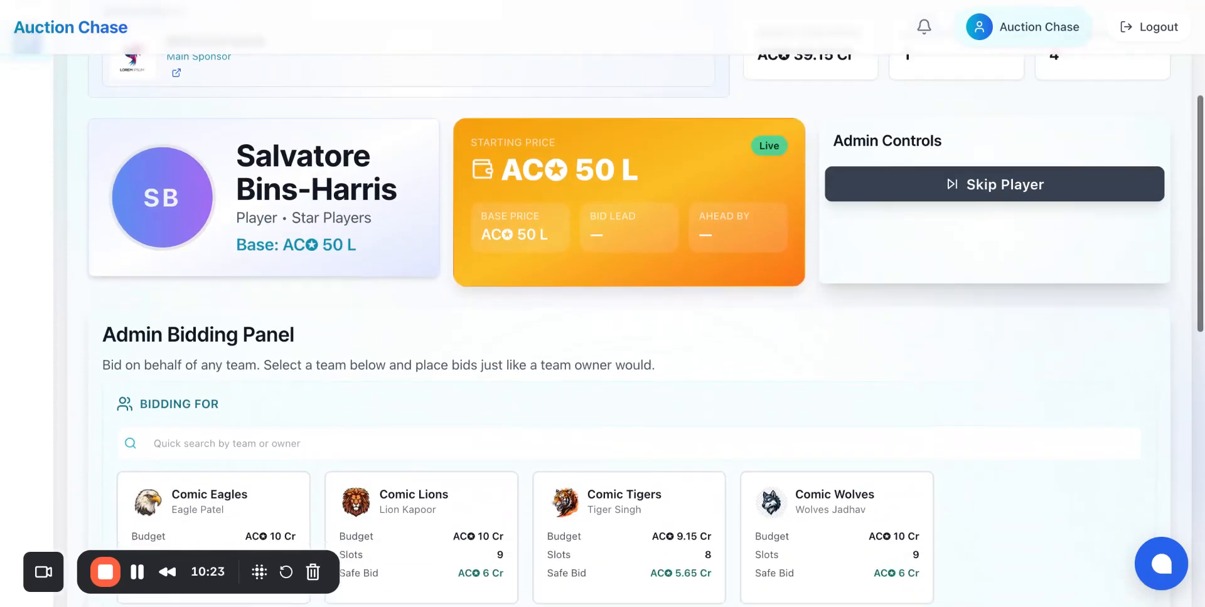
scroll(912, 367, up, 12)
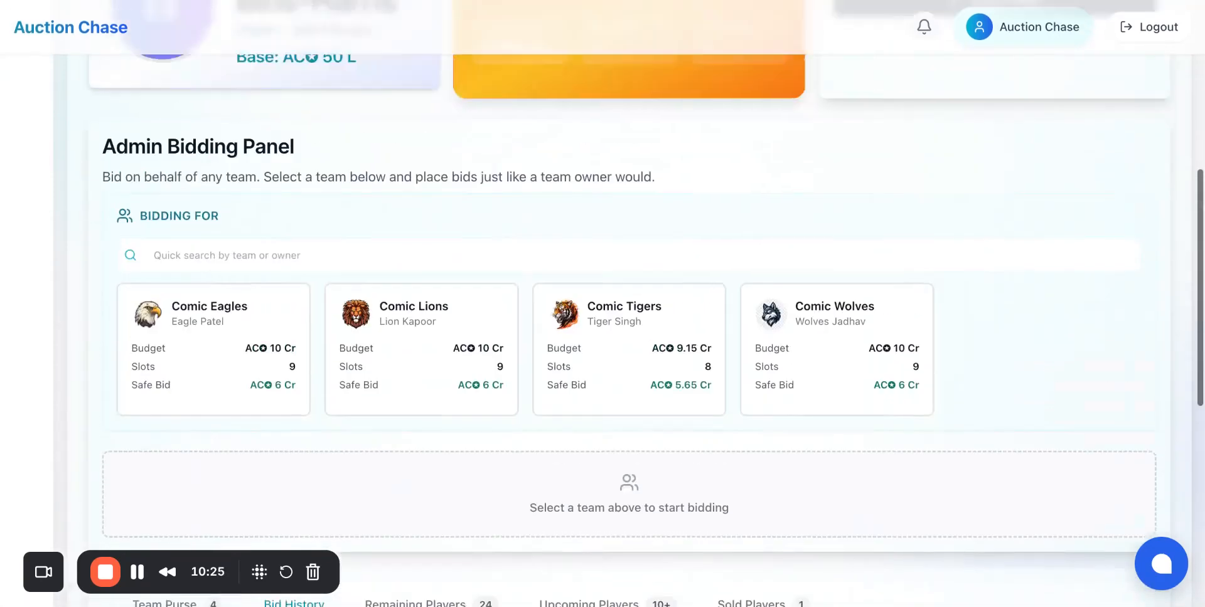
scroll(912, 367, down, 1)
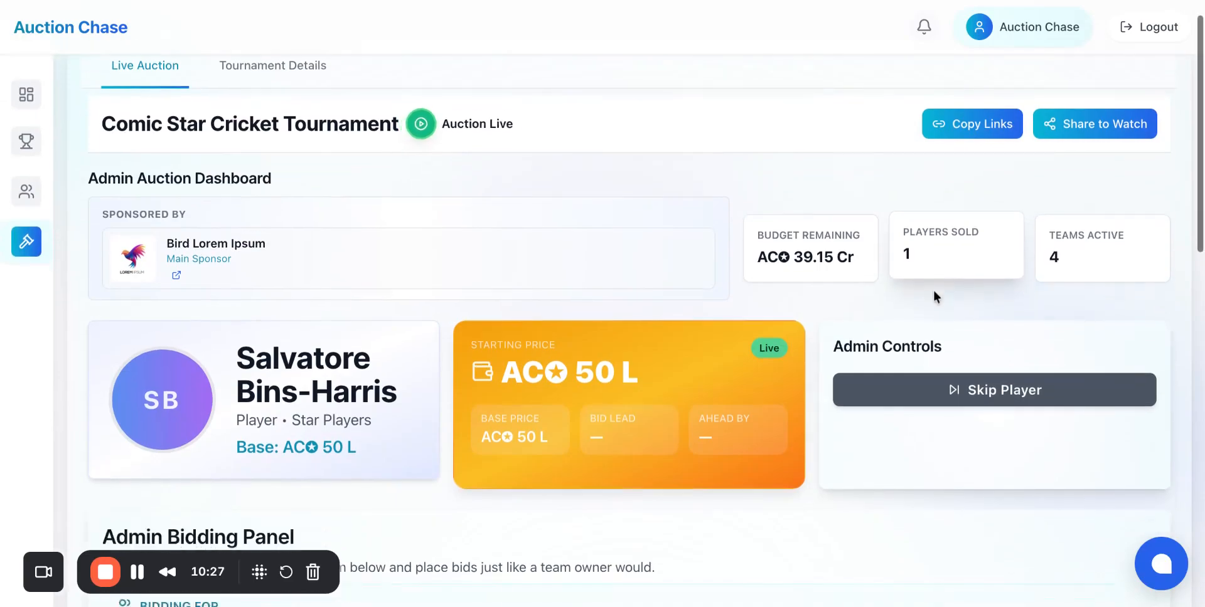
click(950, 356)
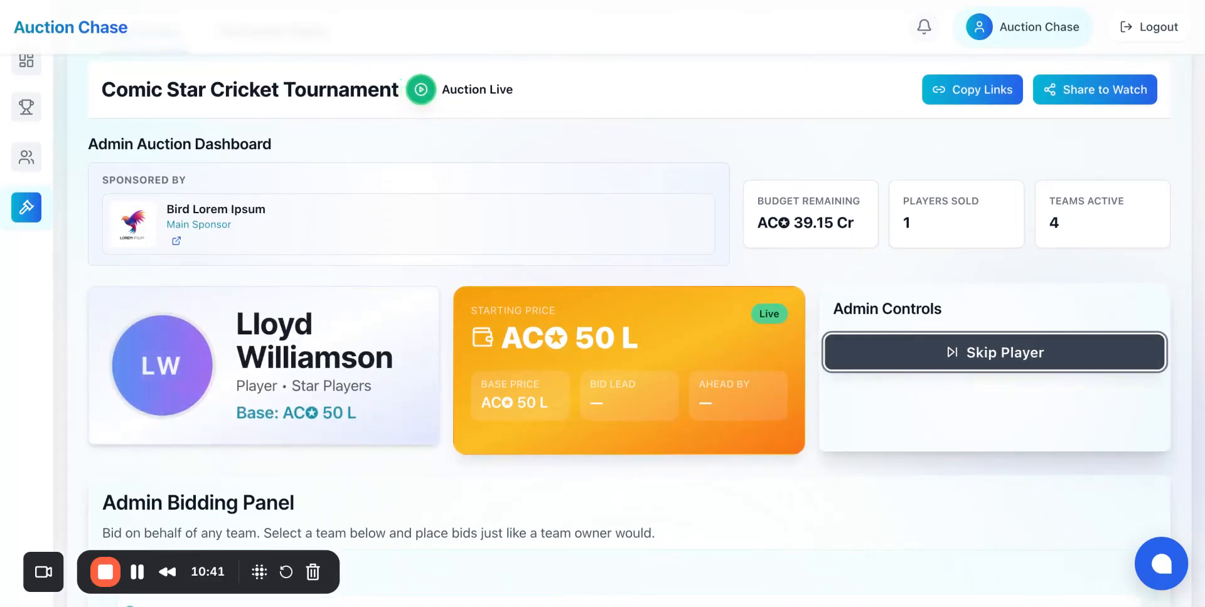
scroll(628, 326, down, 2)
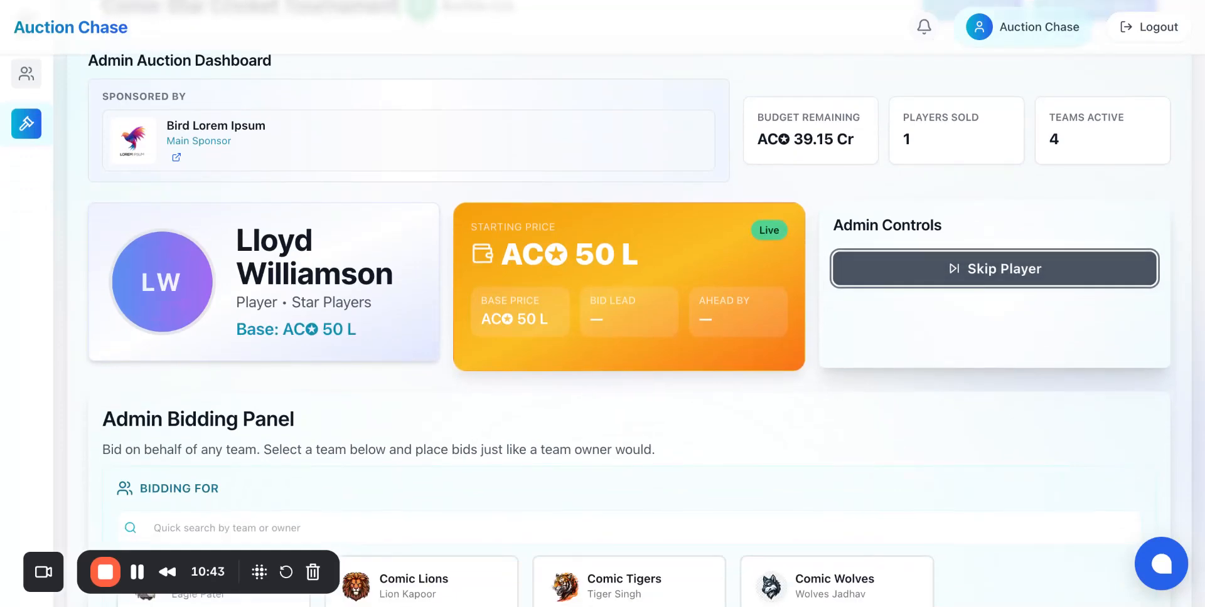
scroll(628, 326, down, 4)
scroll(627, 326, up, 2)
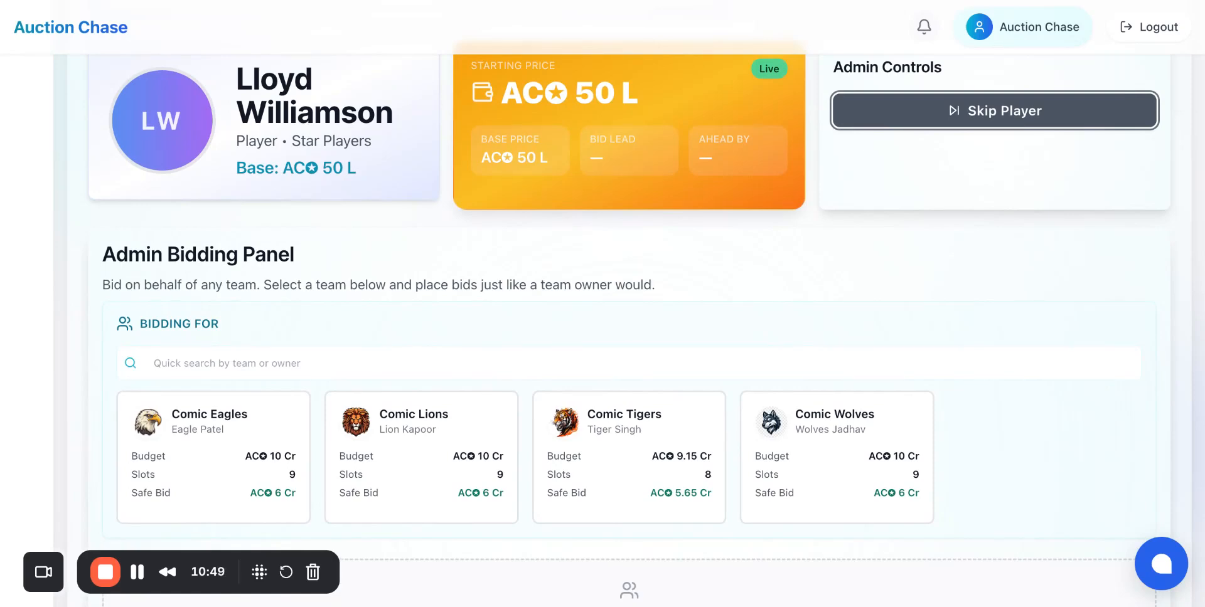
scroll(628, 326, down, 2)
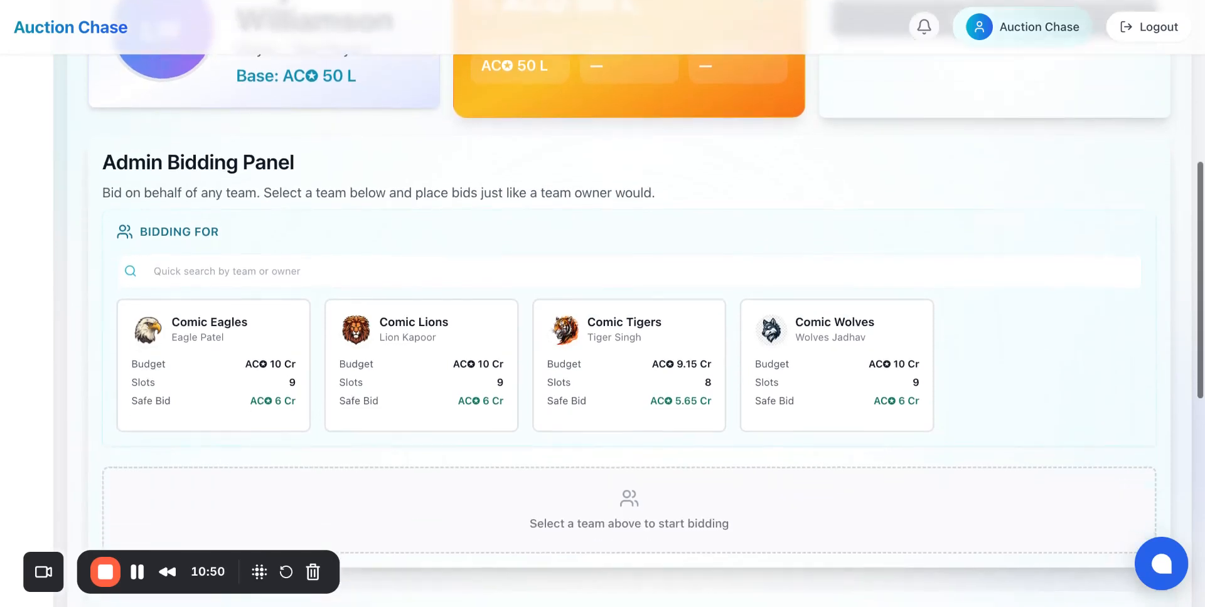
click(826, 392)
click(708, 523)
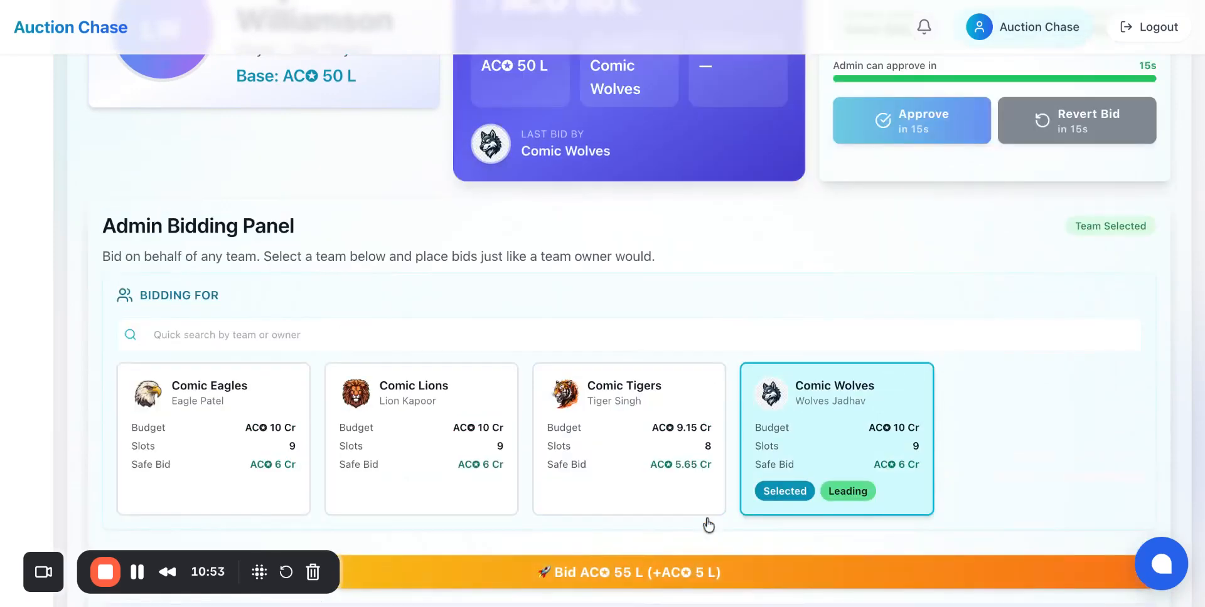
click(588, 508)
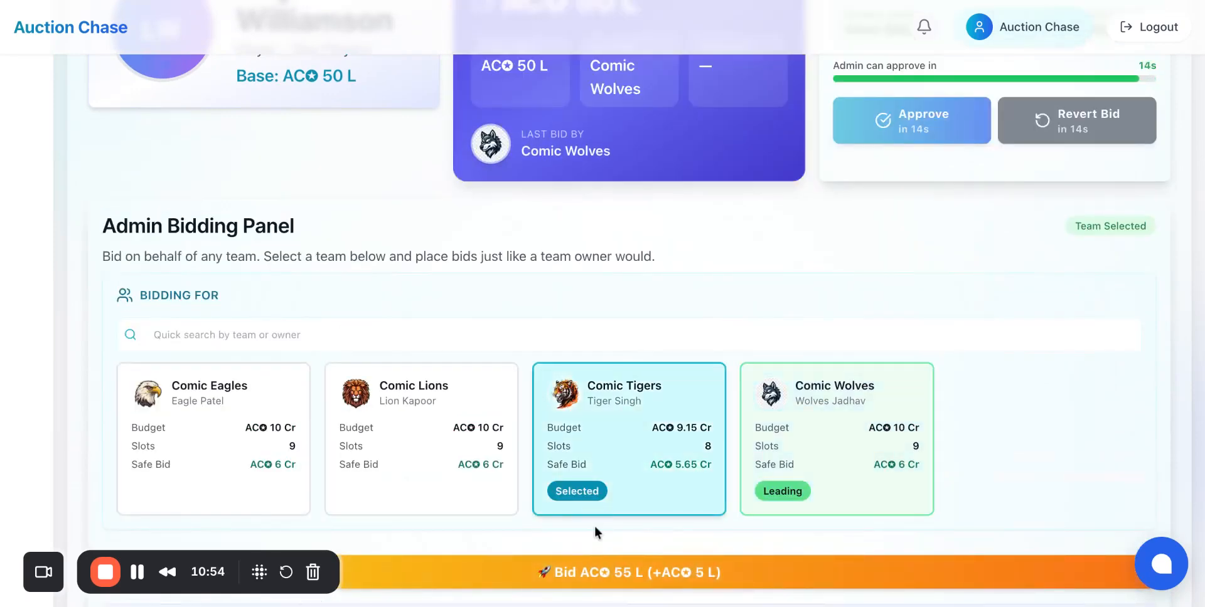
click(620, 582)
click(860, 375)
click(683, 573)
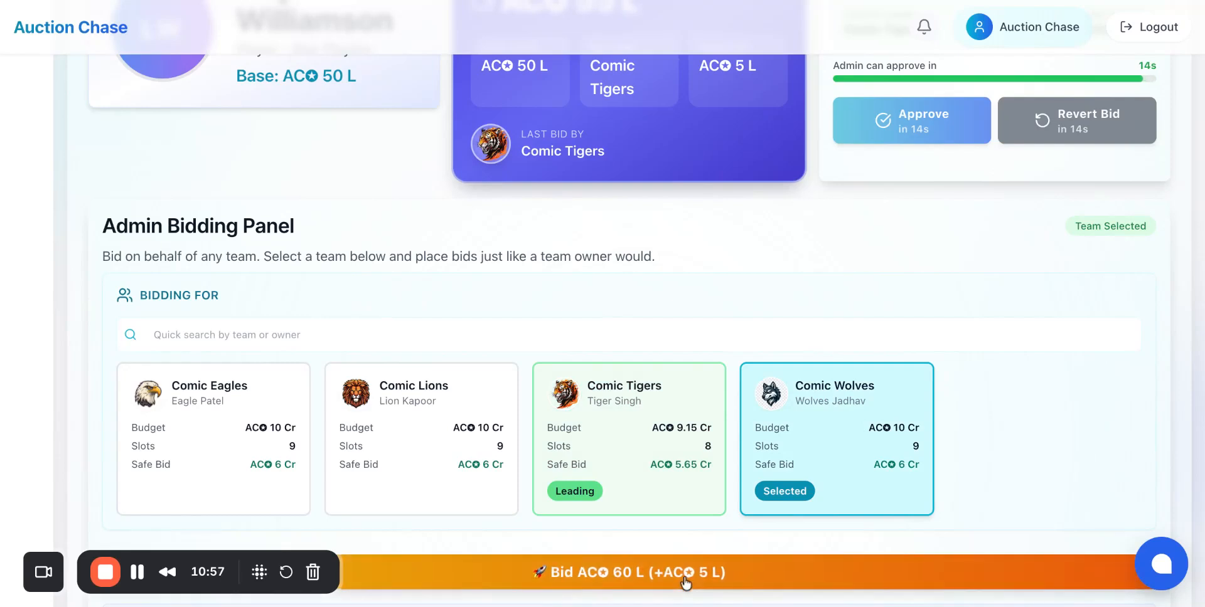
Step: Place bids of 65 L for Comic Lions, 70 L for Comic Wolves, 75 L for Comic Lions and 80 L for Comic Eagles
click(452, 500)
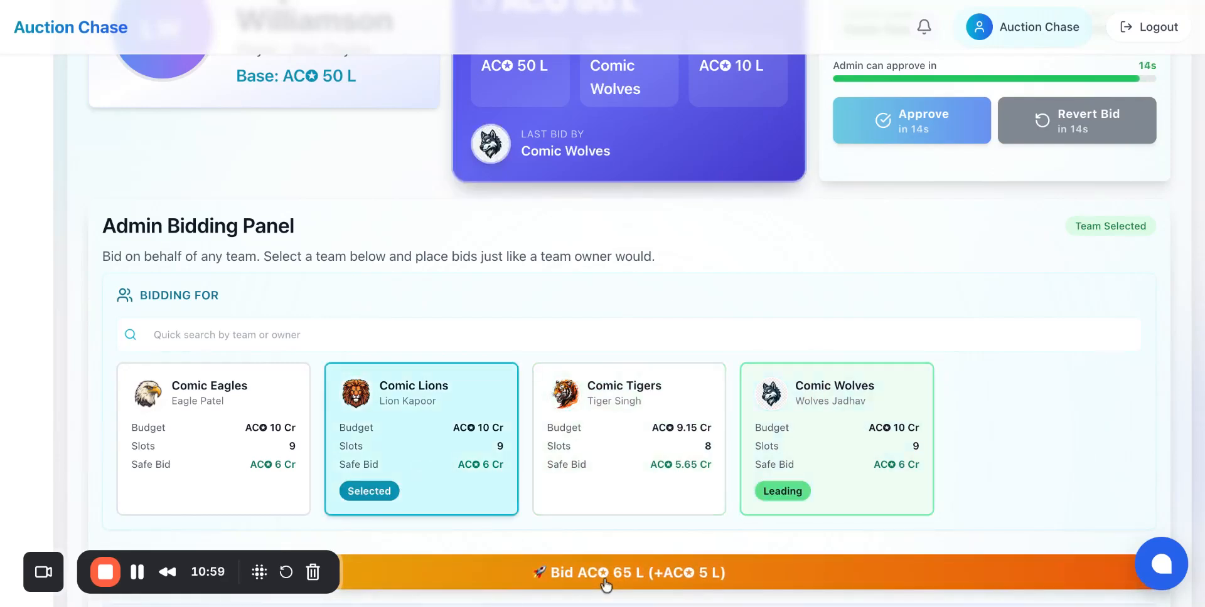
click(634, 576)
click(874, 471)
click(693, 572)
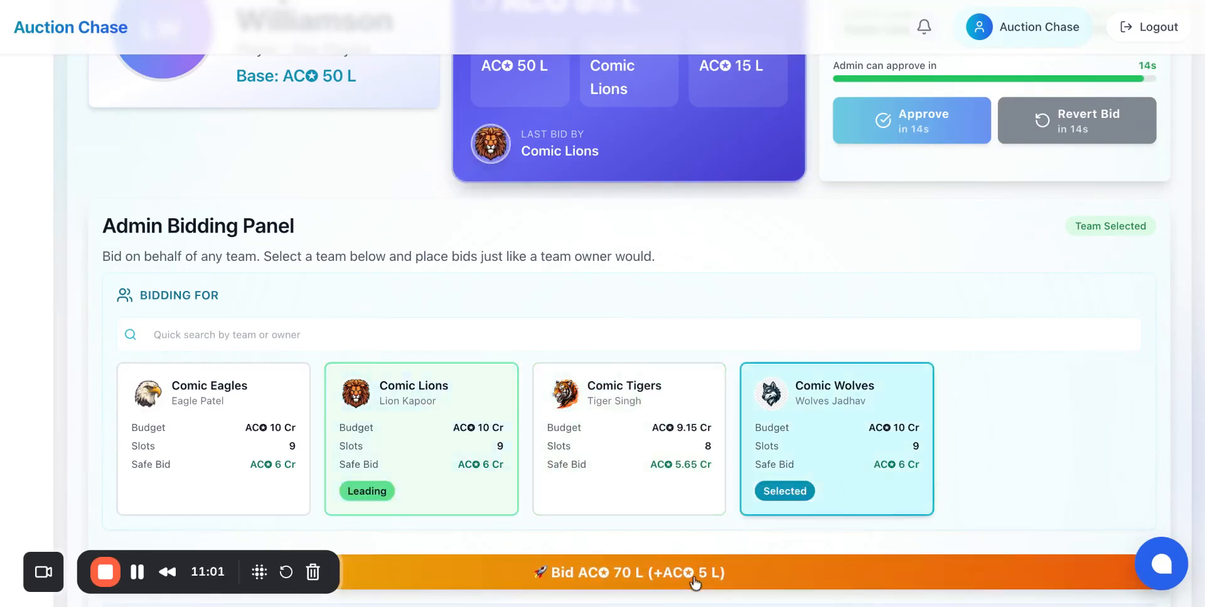
click(457, 498)
click(597, 578)
click(234, 457)
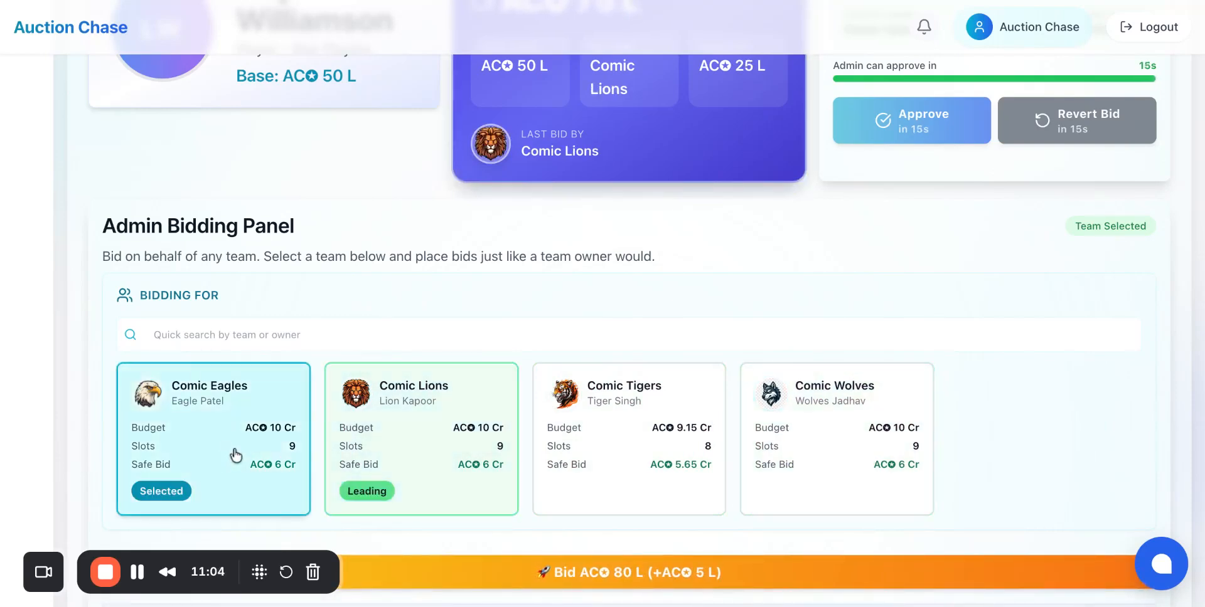
click(608, 572)
Step: Place bids of 85 L for Comic Wolves, 90 L for Comic Lions, 95 L for Comic Wolves and 1 Cr for Comic Lions
click(830, 484)
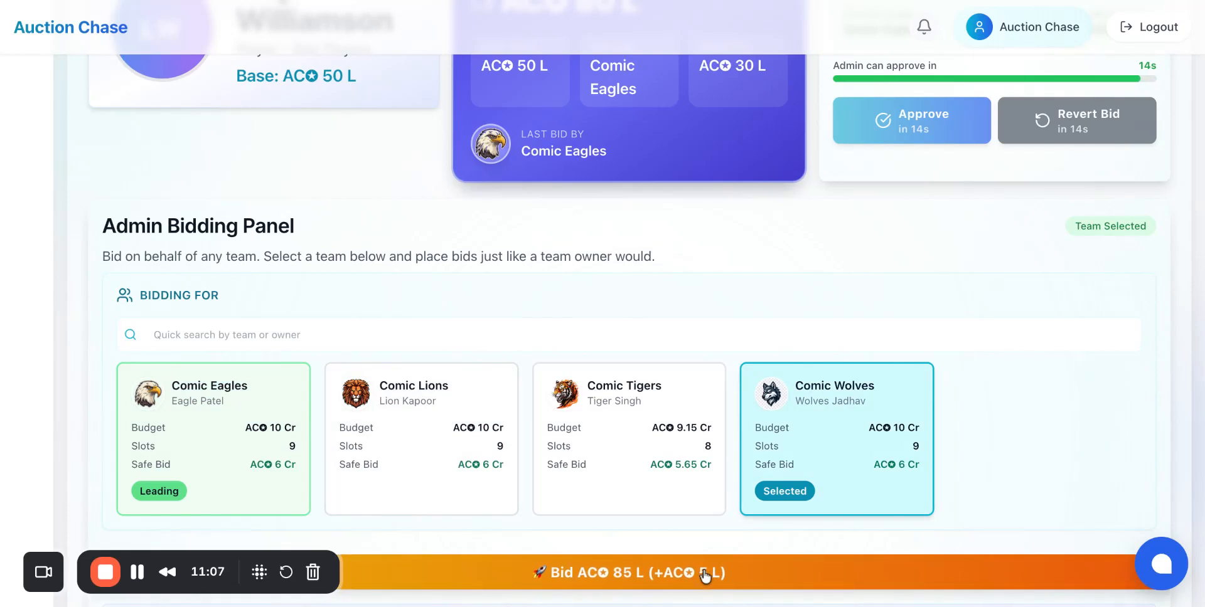
click(704, 573)
click(417, 462)
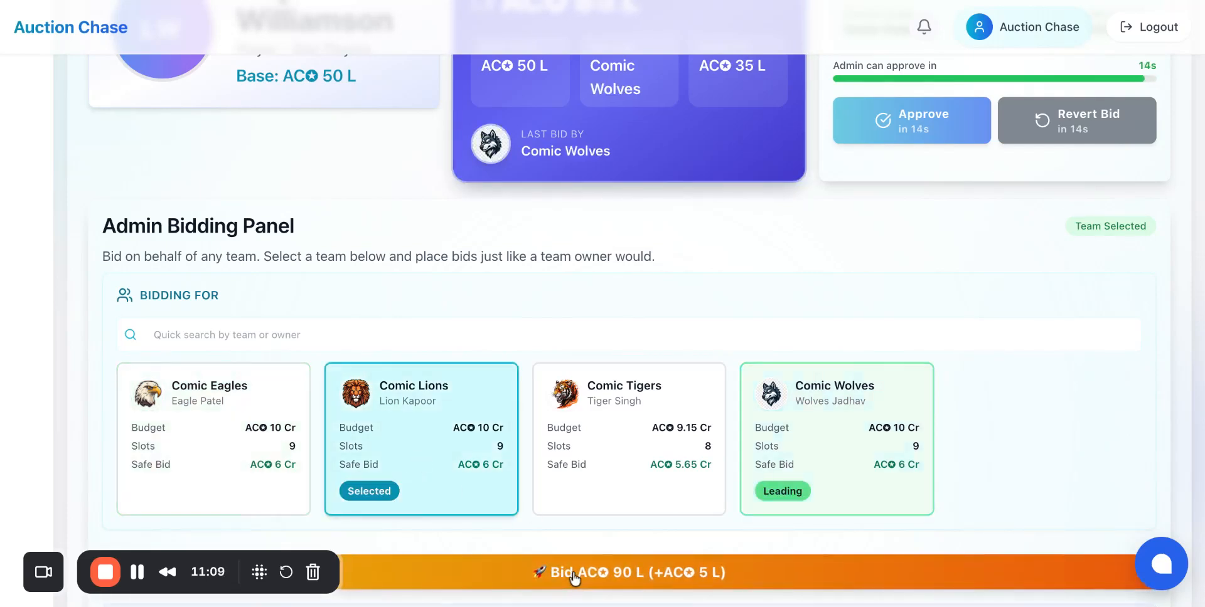
click(620, 572)
click(875, 461)
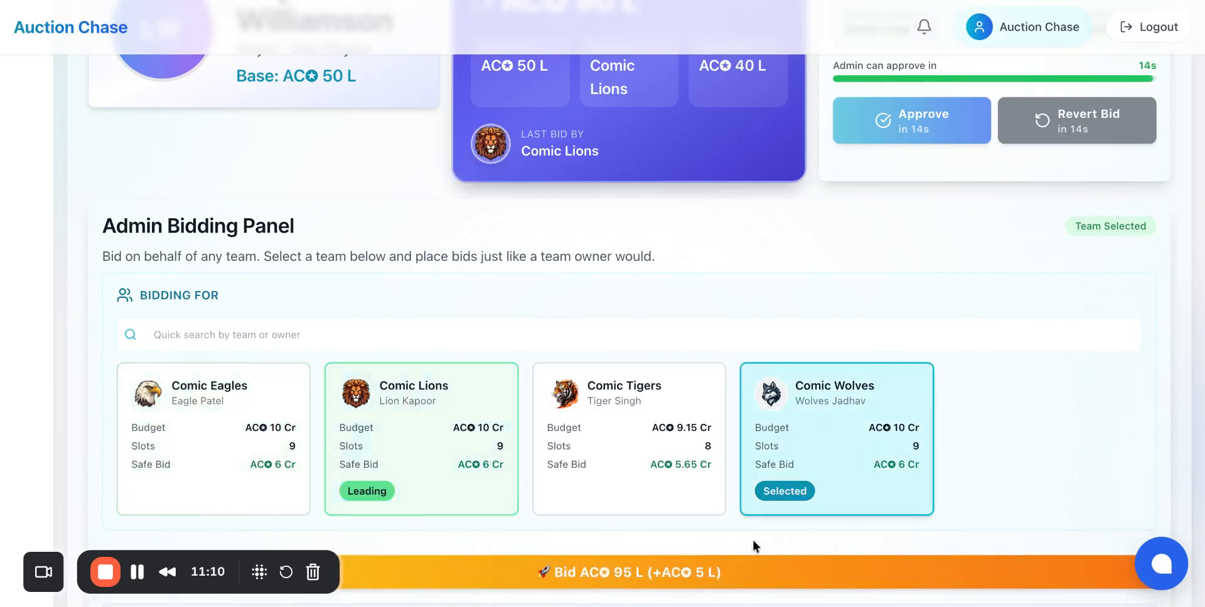
click(729, 573)
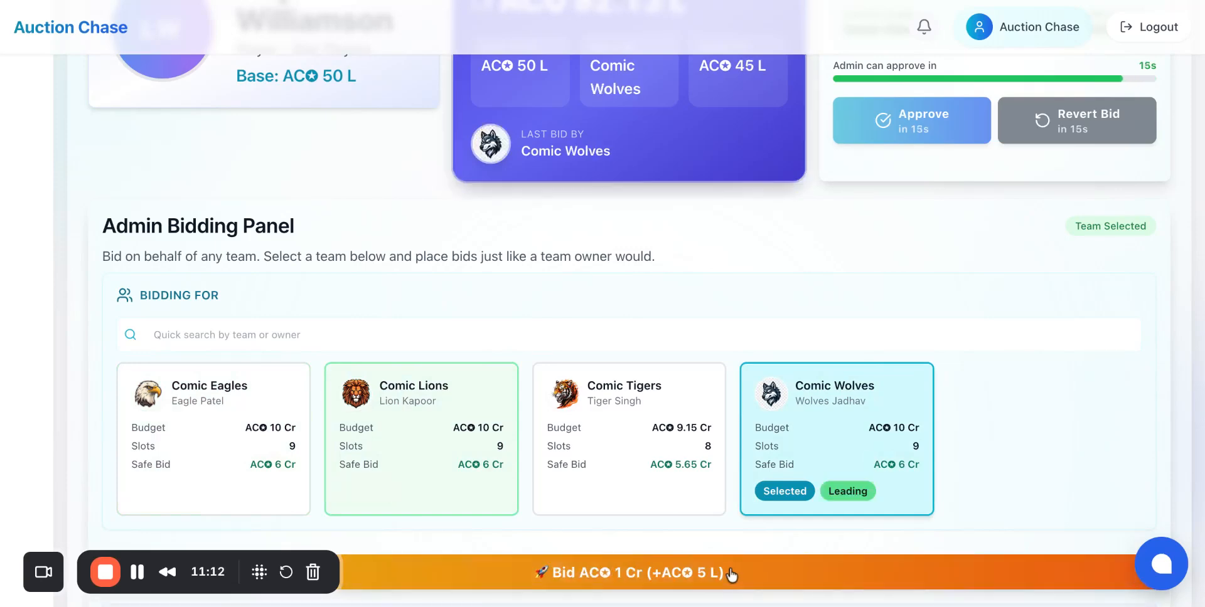
click(402, 465)
click(586, 572)
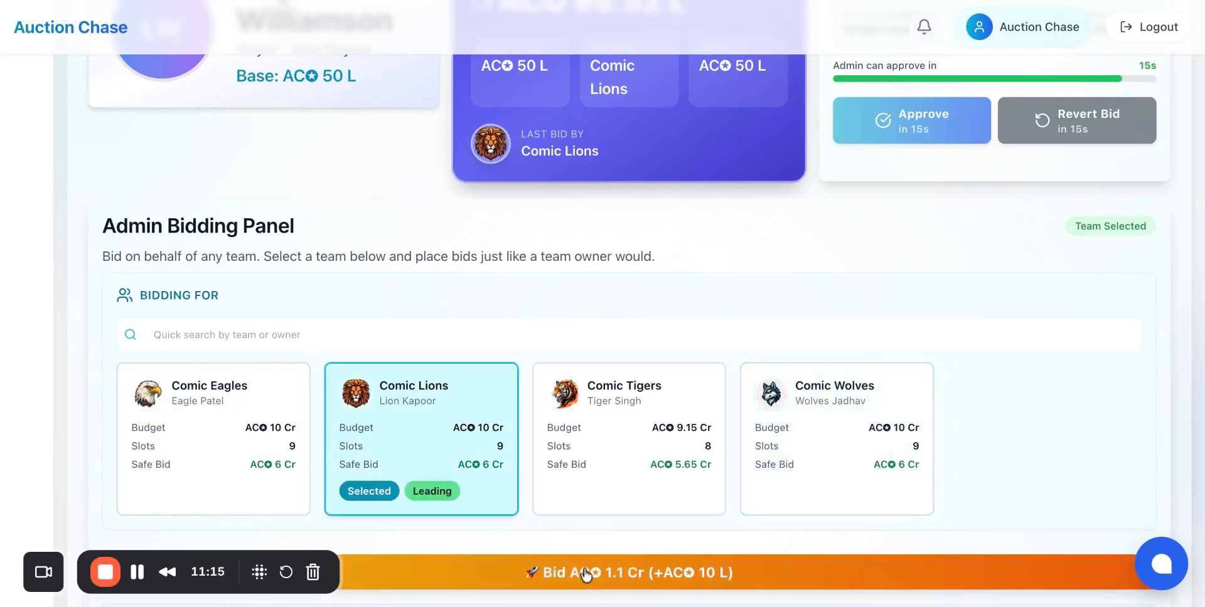
Step: Place bids of 1.1 Cr for Comic Eagles, 1.2 Cr for Comic Wolves, 1.3 Cr for Comic Lions and 1.4 Cr for Comic Wolves
scroll(584, 573, down, 7)
scroll(585, 574, up, 4)
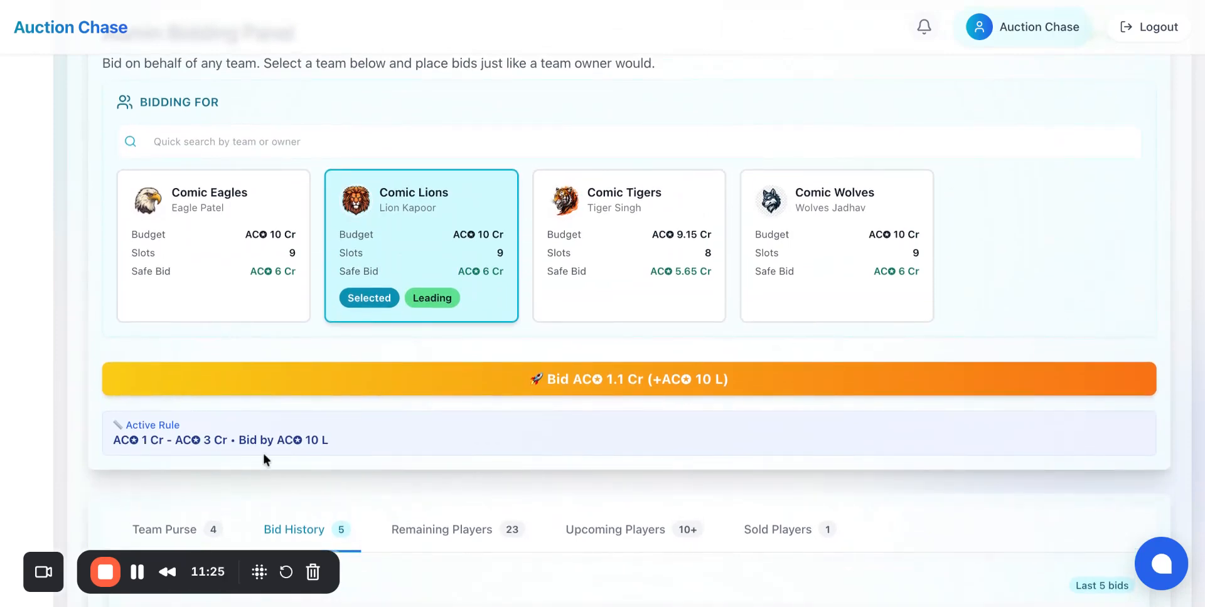
scroll(263, 455, up, 1)
scroll(262, 453, up, 3)
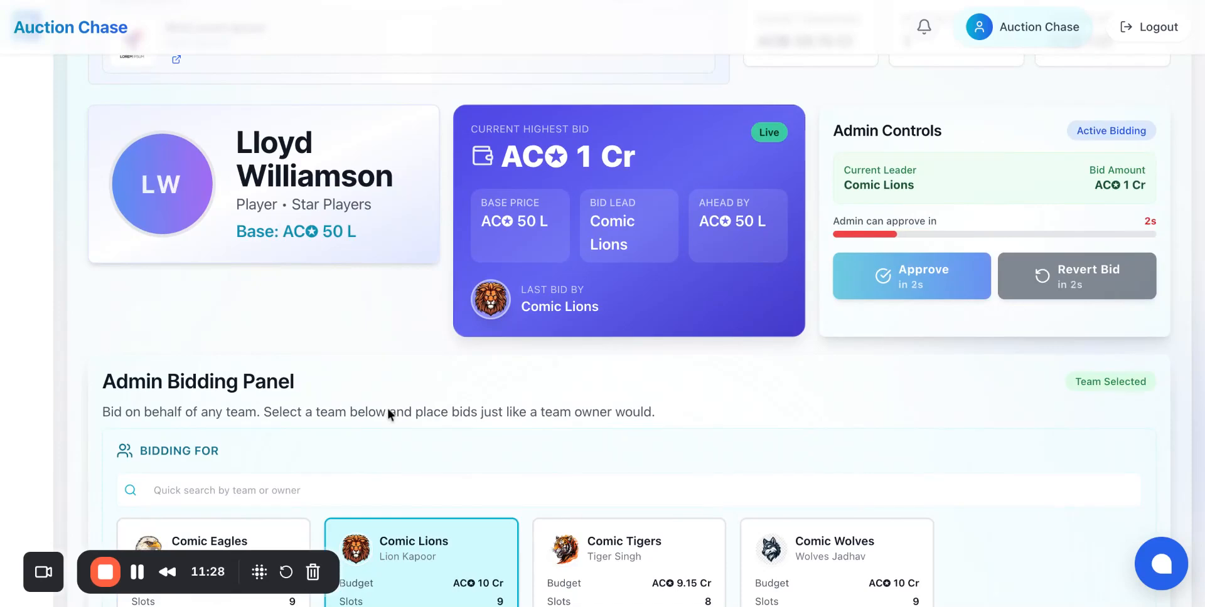
scroll(518, 427, down, 2)
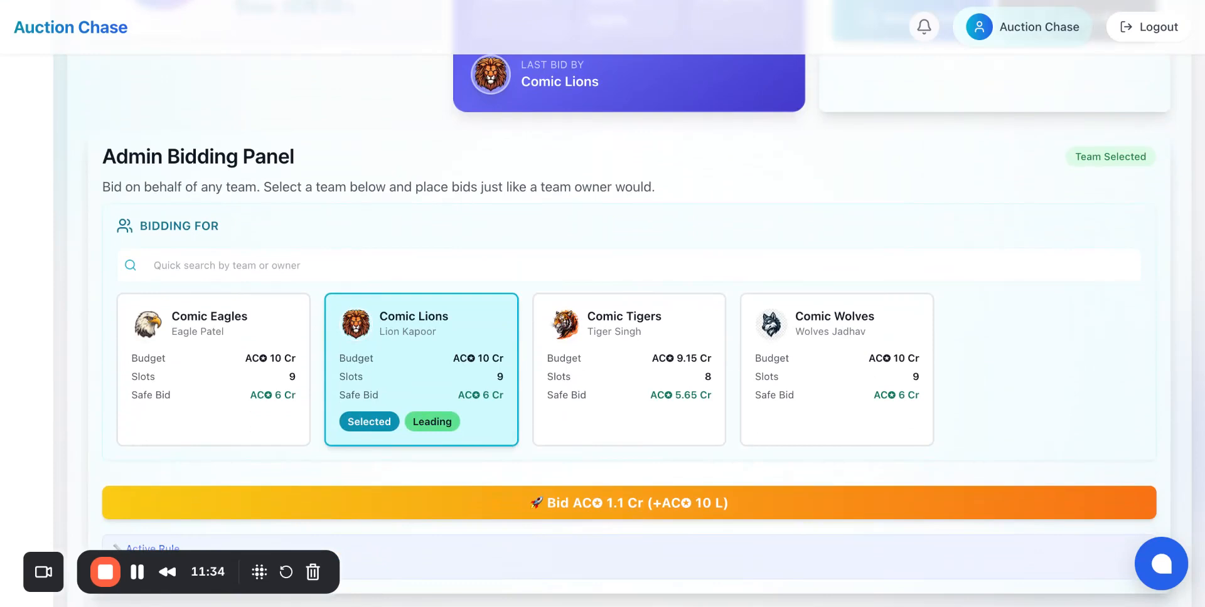
click(249, 404)
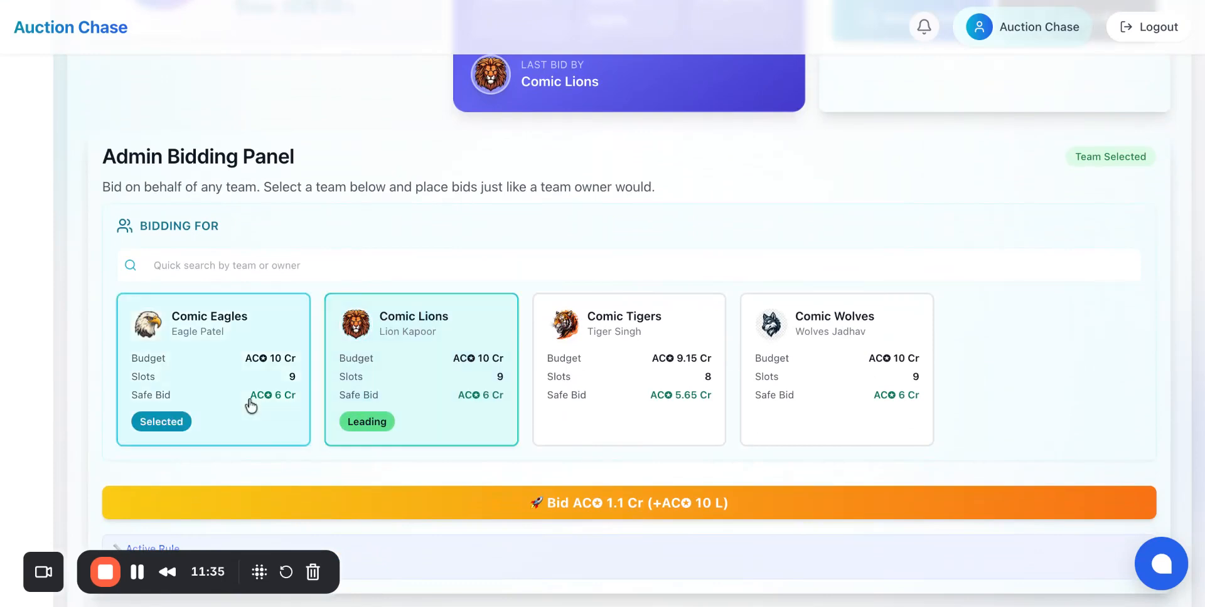
click(657, 521)
click(861, 397)
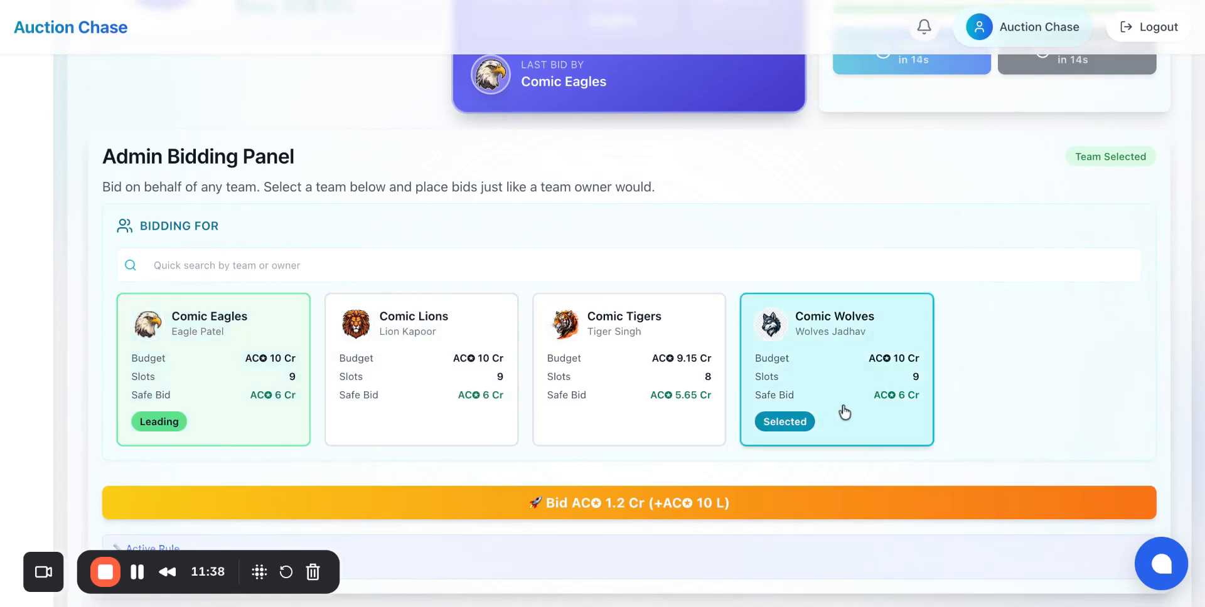
click(708, 499)
click(450, 378)
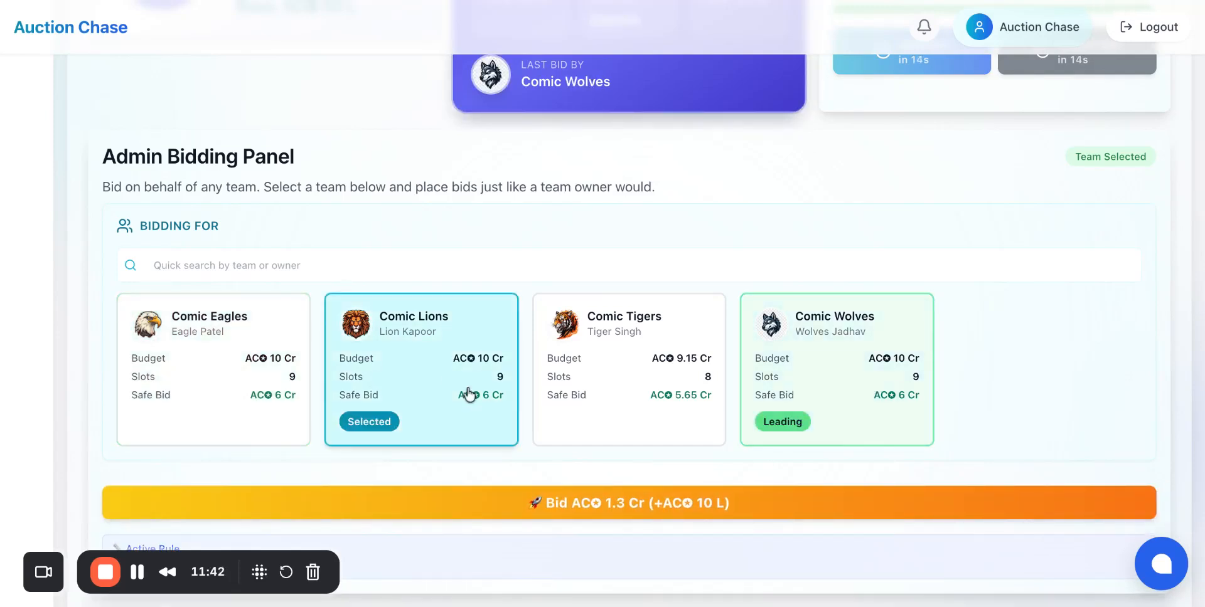
click(600, 502)
click(796, 416)
click(717, 500)
Step: Approve the sale of Lloyd Williamson to Comic Wolves at 1.4 Cr
scroll(756, 333, up, 2)
scroll(756, 333, up, 4)
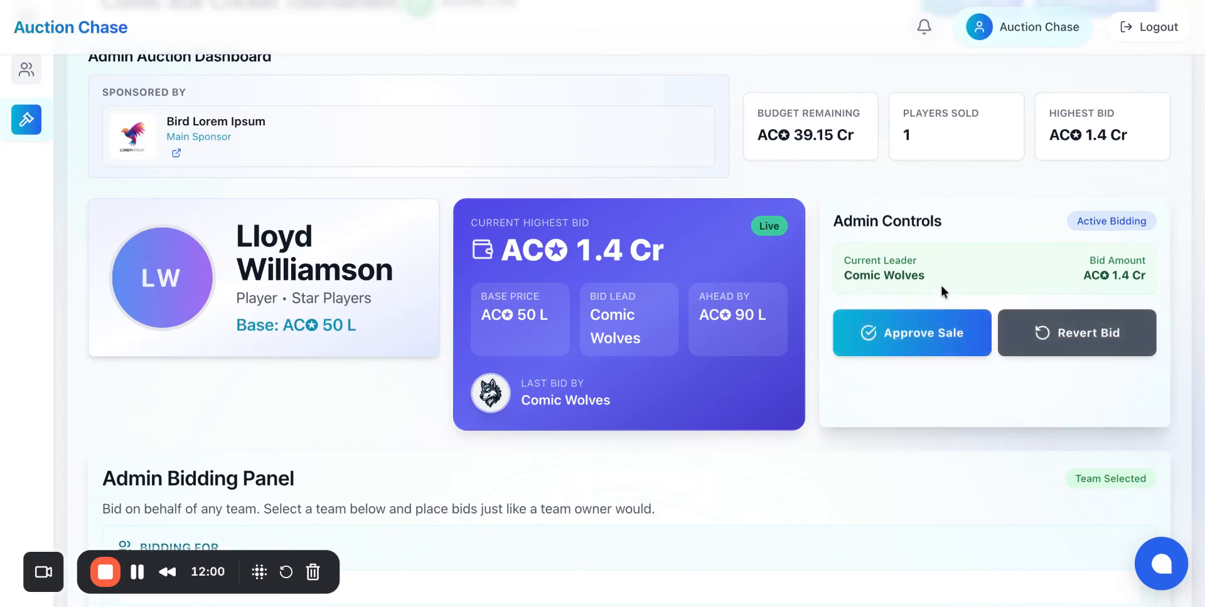
click(912, 333)
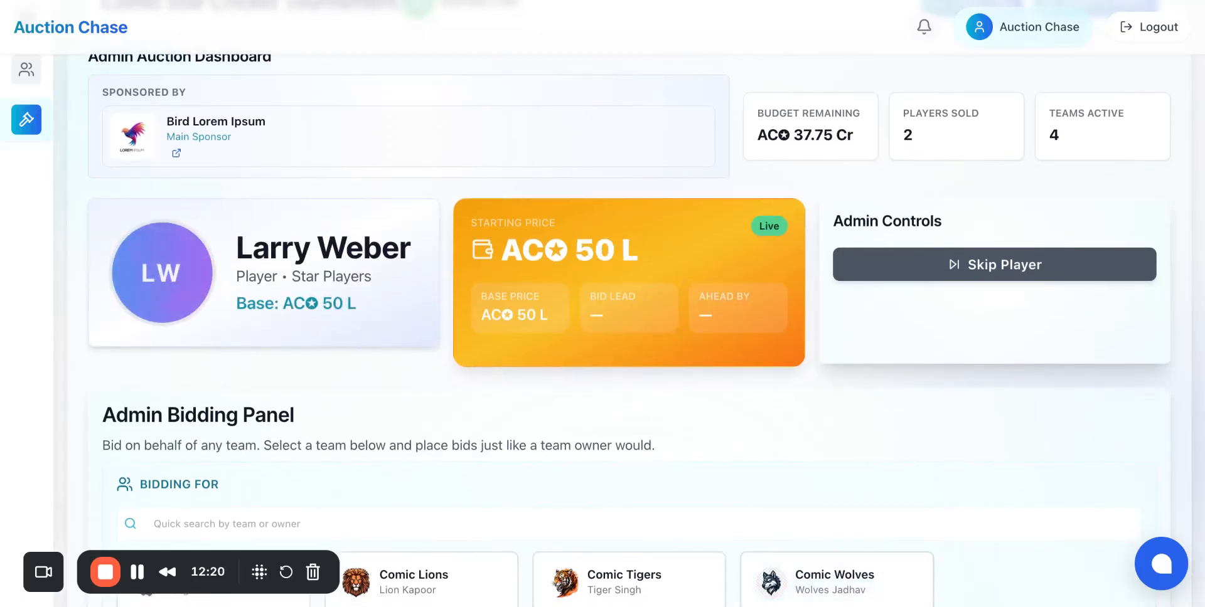
scroll(603, 301, down, 5)
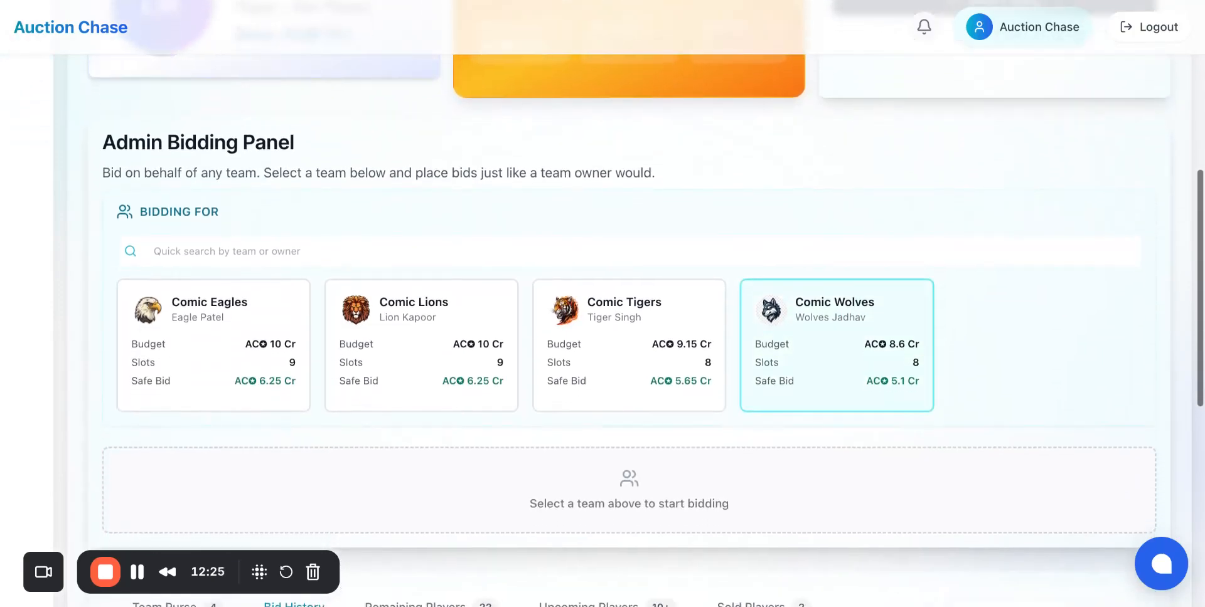
Step: Scroll down to check the bid history for the current player
scroll(602, 301, down, 5)
scroll(602, 301, down, 3)
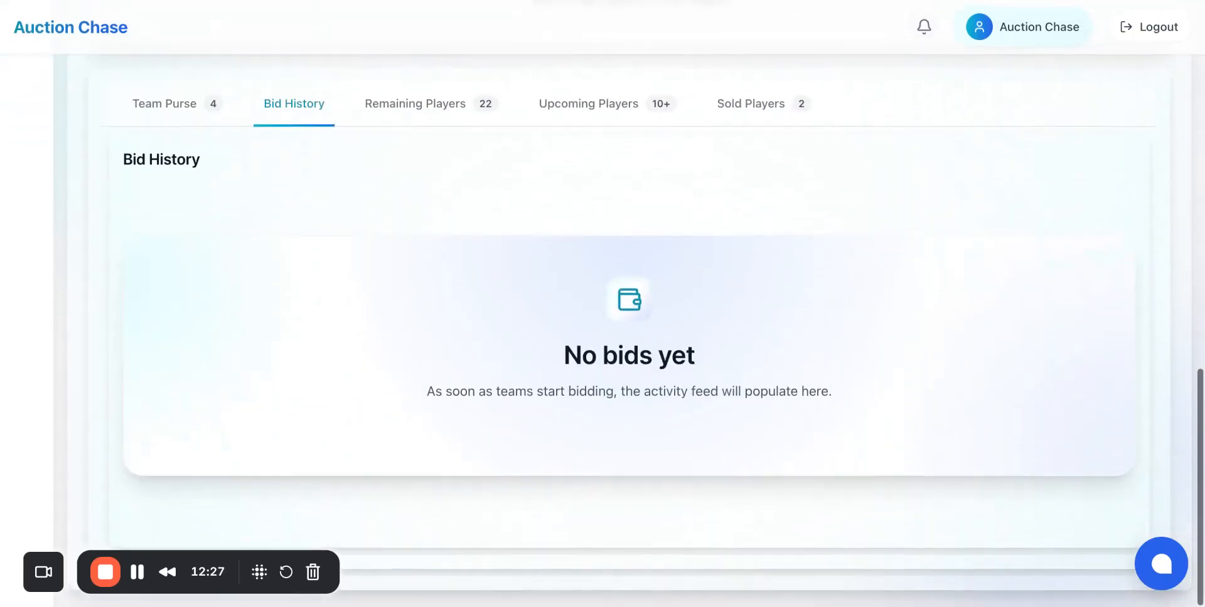
scroll(650, 344, up, 3)
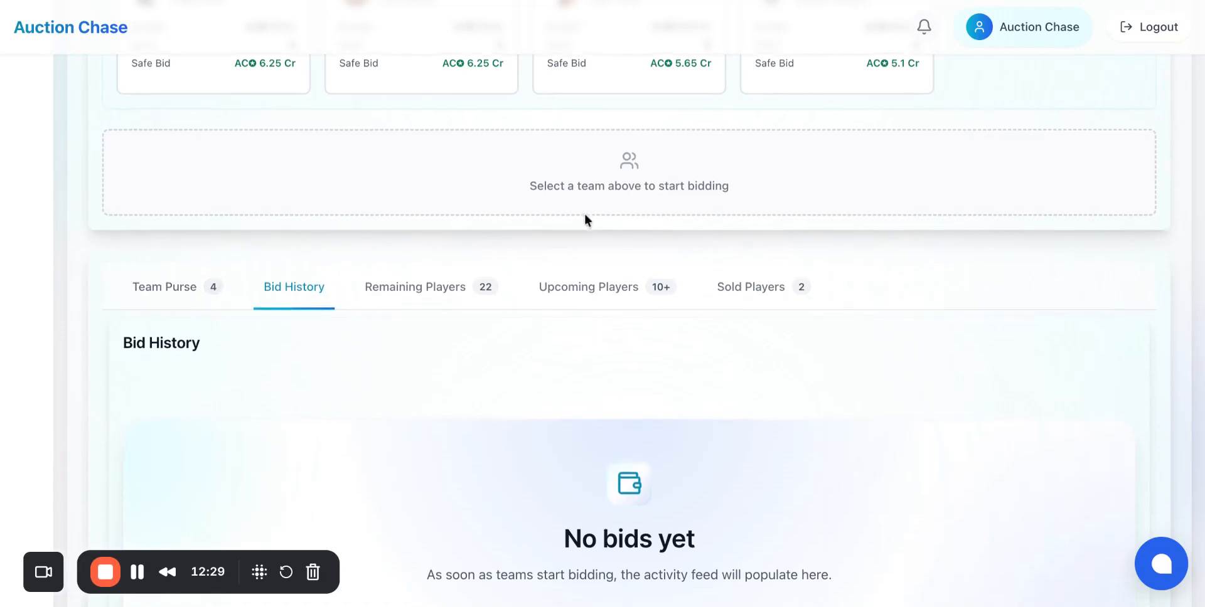
Step: Open the team purse overview and review each team's spending and remaining budget, then return to the dashboard
click(187, 290)
scroll(223, 288, down, 3)
scroll(295, 364, down, 6)
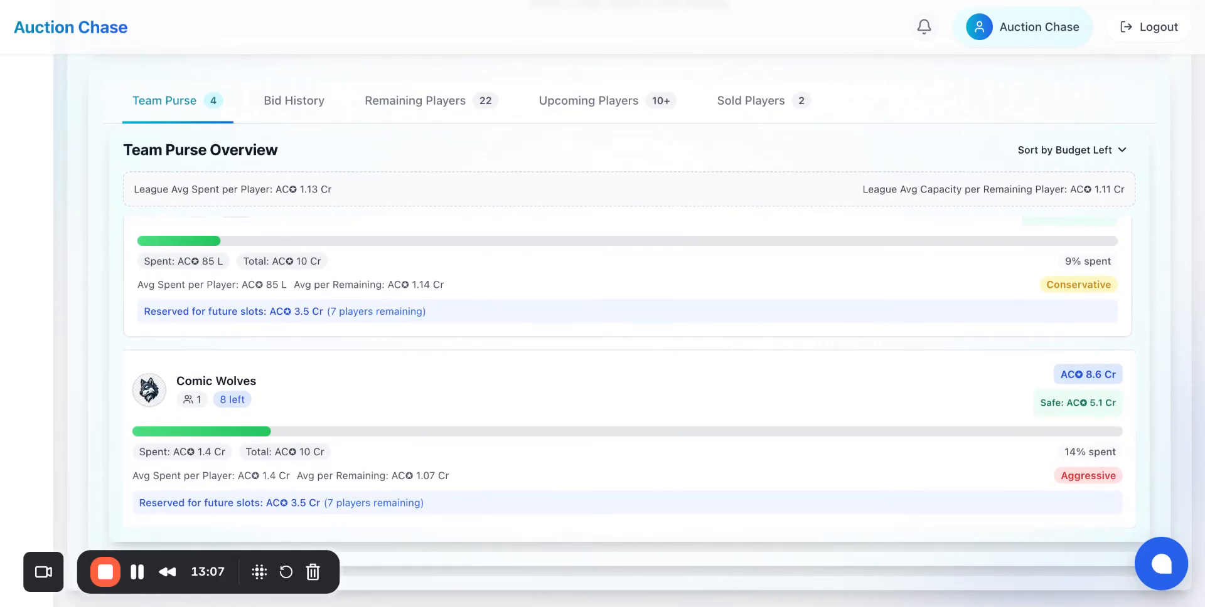
scroll(627, 370, up, 3)
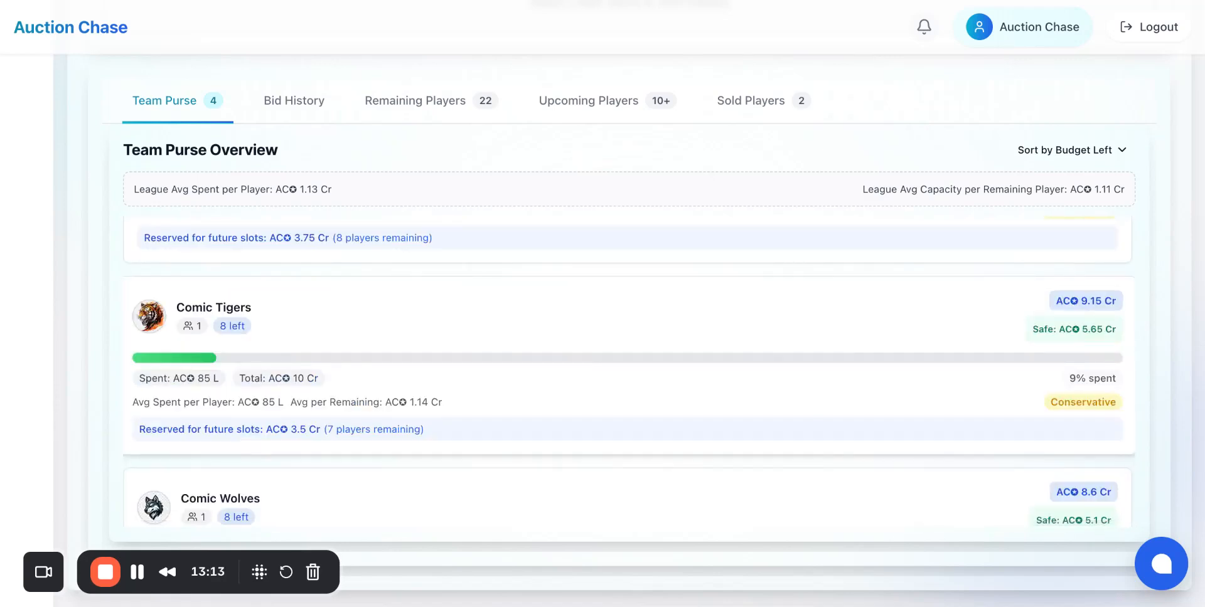
scroll(628, 370, down, 3)
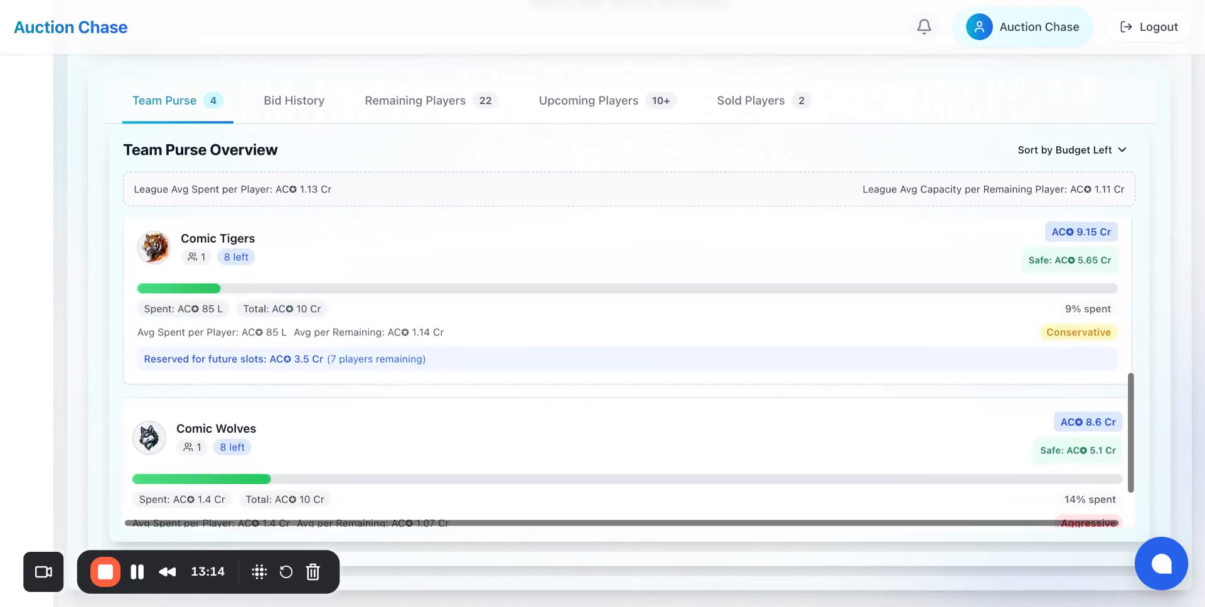
scroll(1086, 437, up, 3)
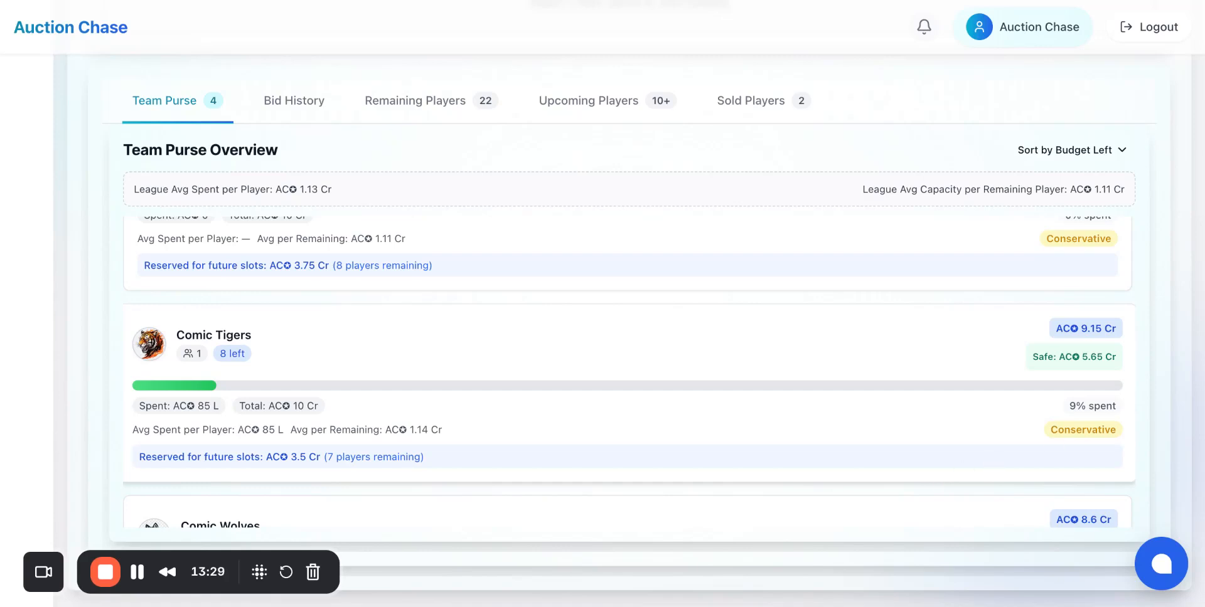
scroll(724, 471, up, 1)
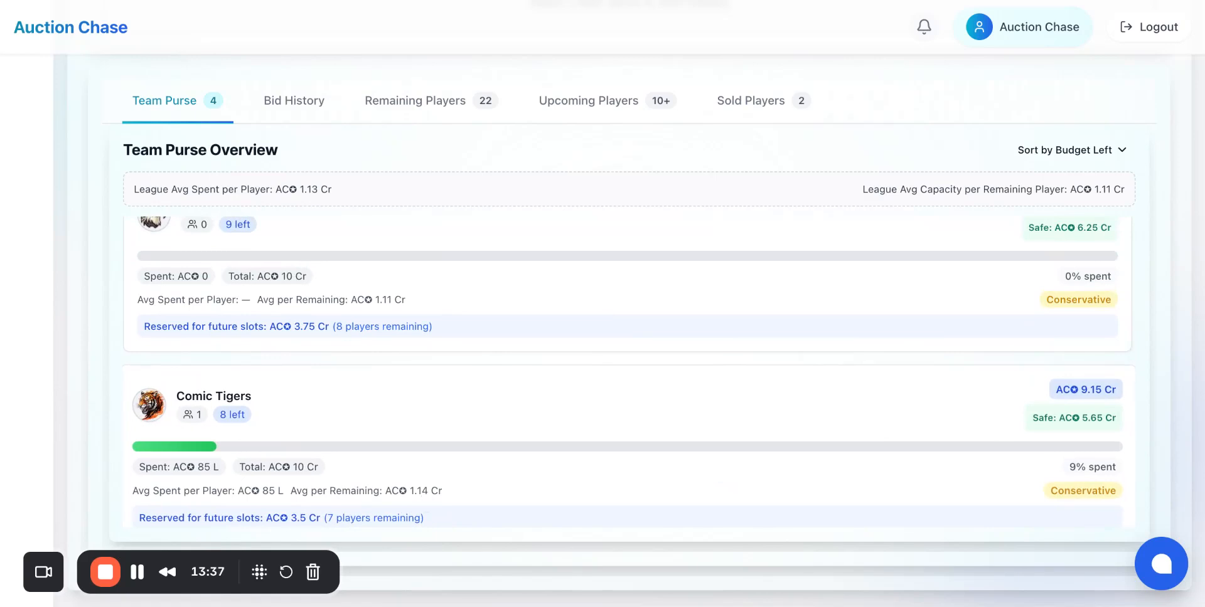
scroll(424, 480, up, 2)
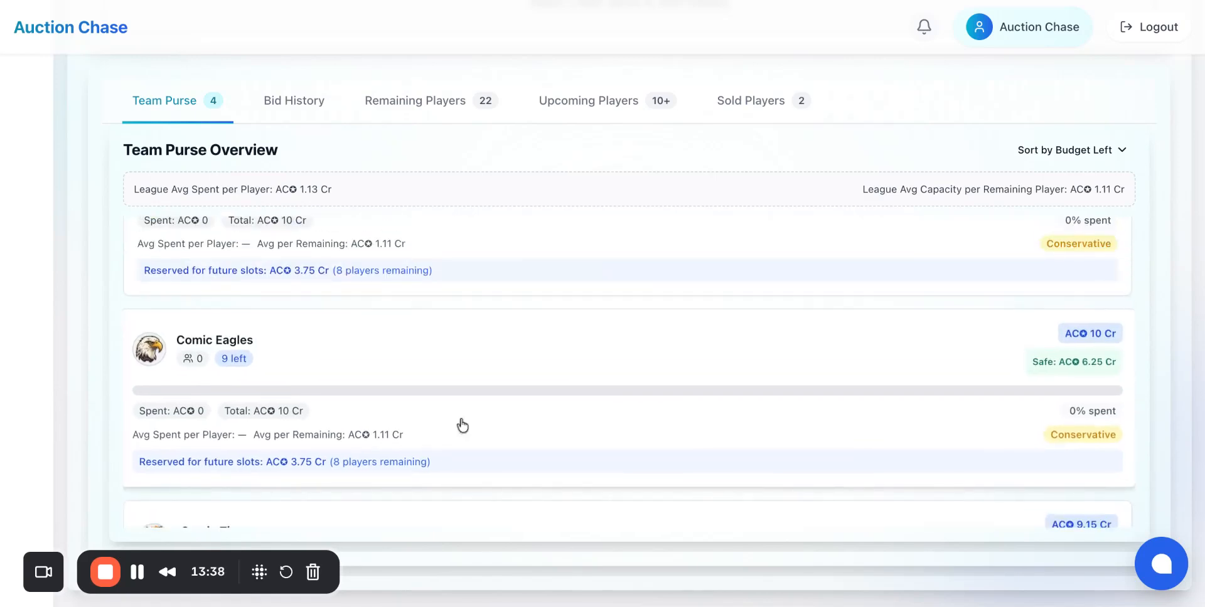
scroll(461, 426, up, 2)
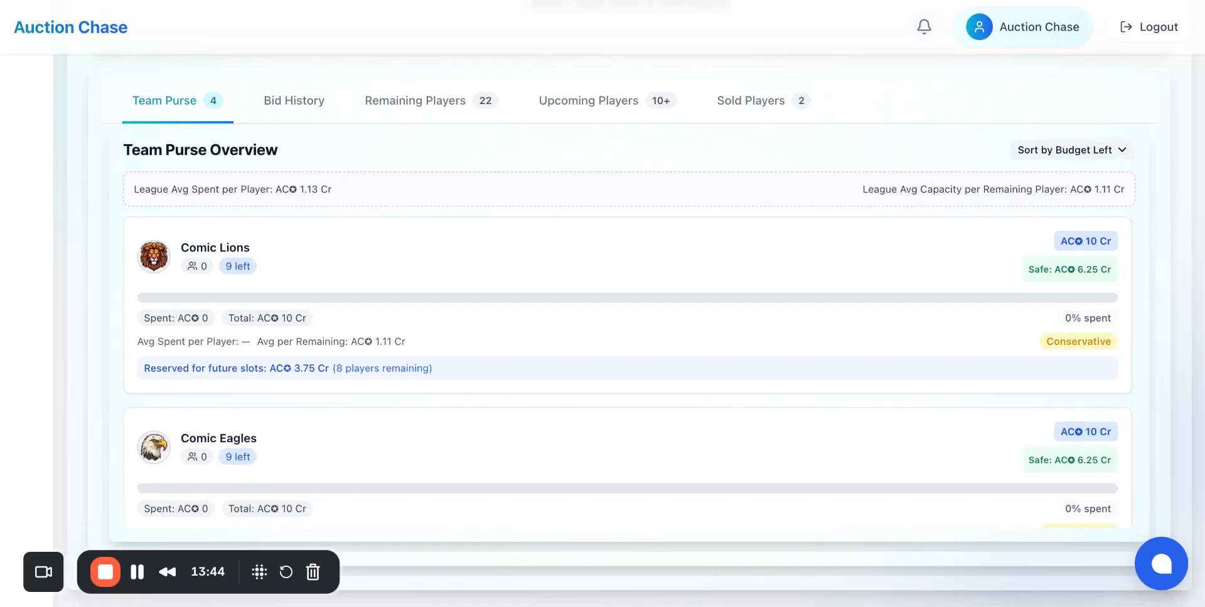
scroll(776, 315, up, 5)
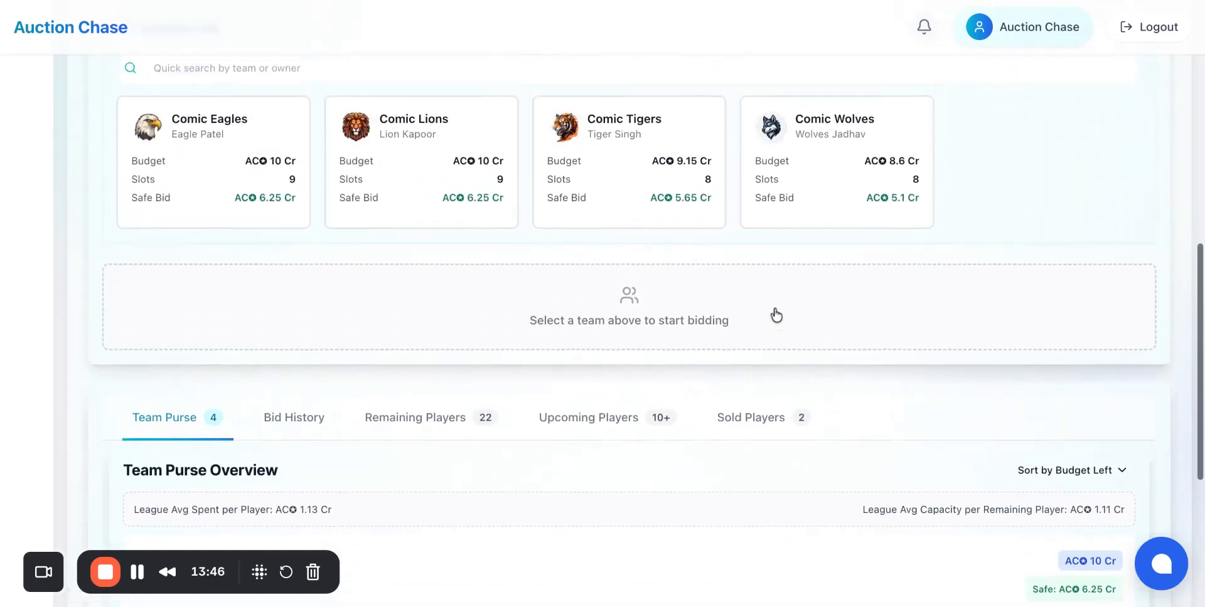
scroll(776, 315, up, 8)
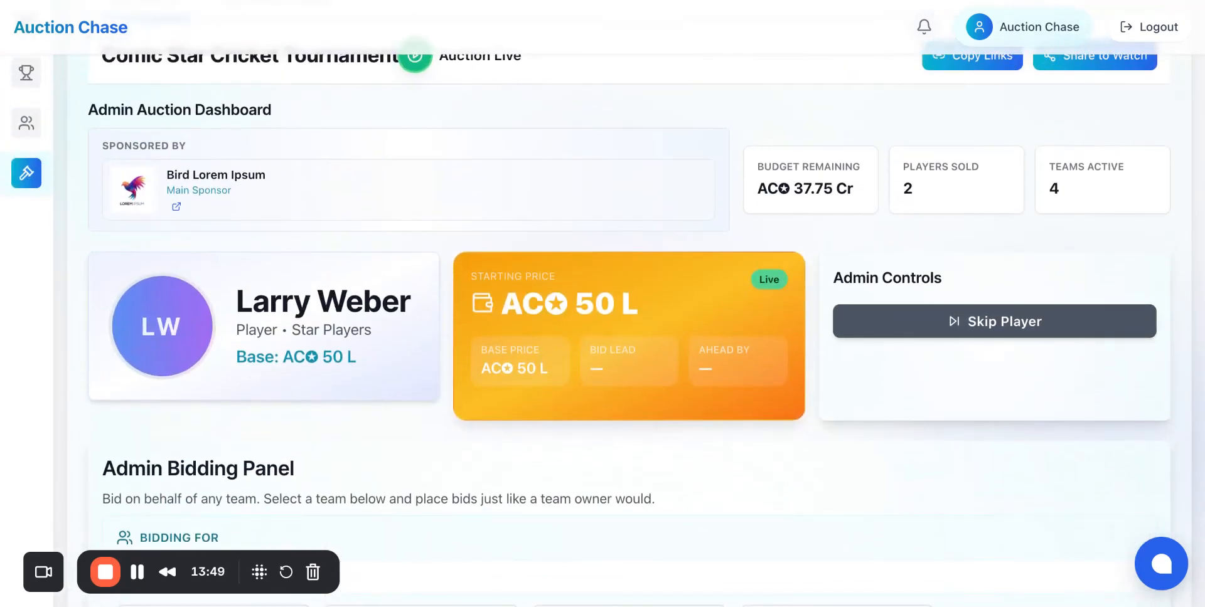